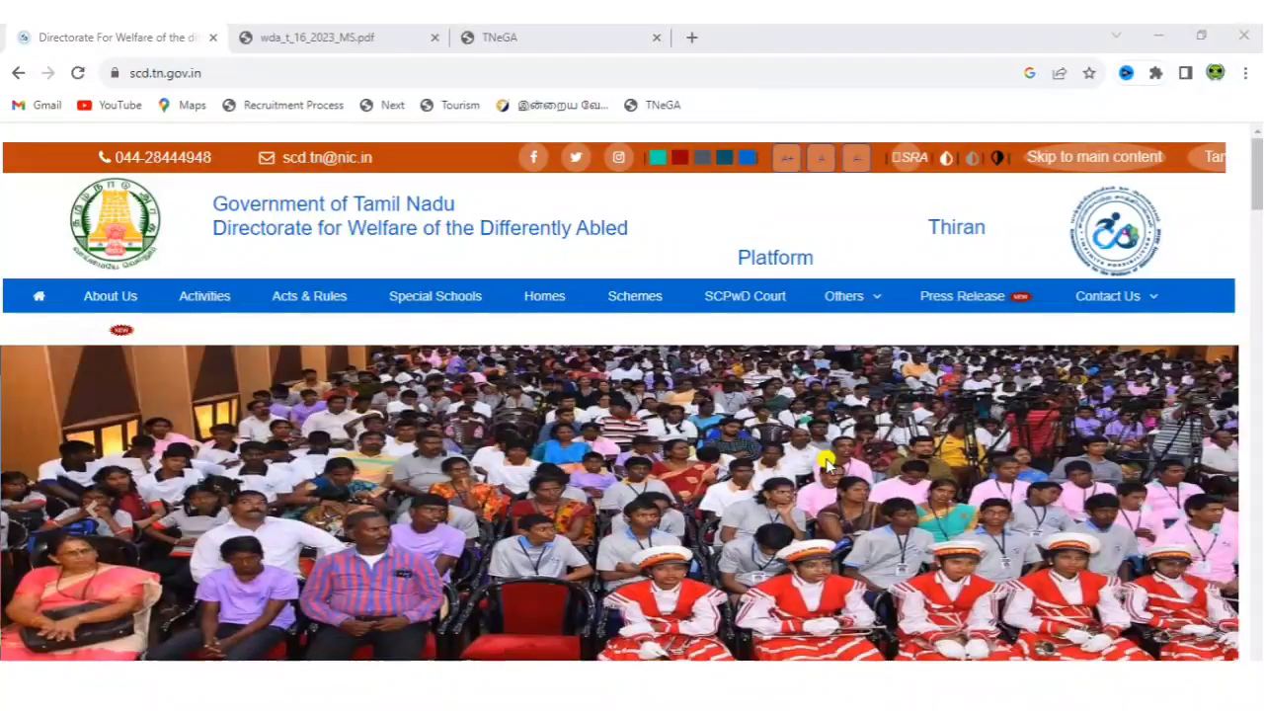
# - Read through the scholarship government order wda_t_16_2023_MS.pdf, including its table of annual assistance amounts by class
pyautogui.click(330, 36)
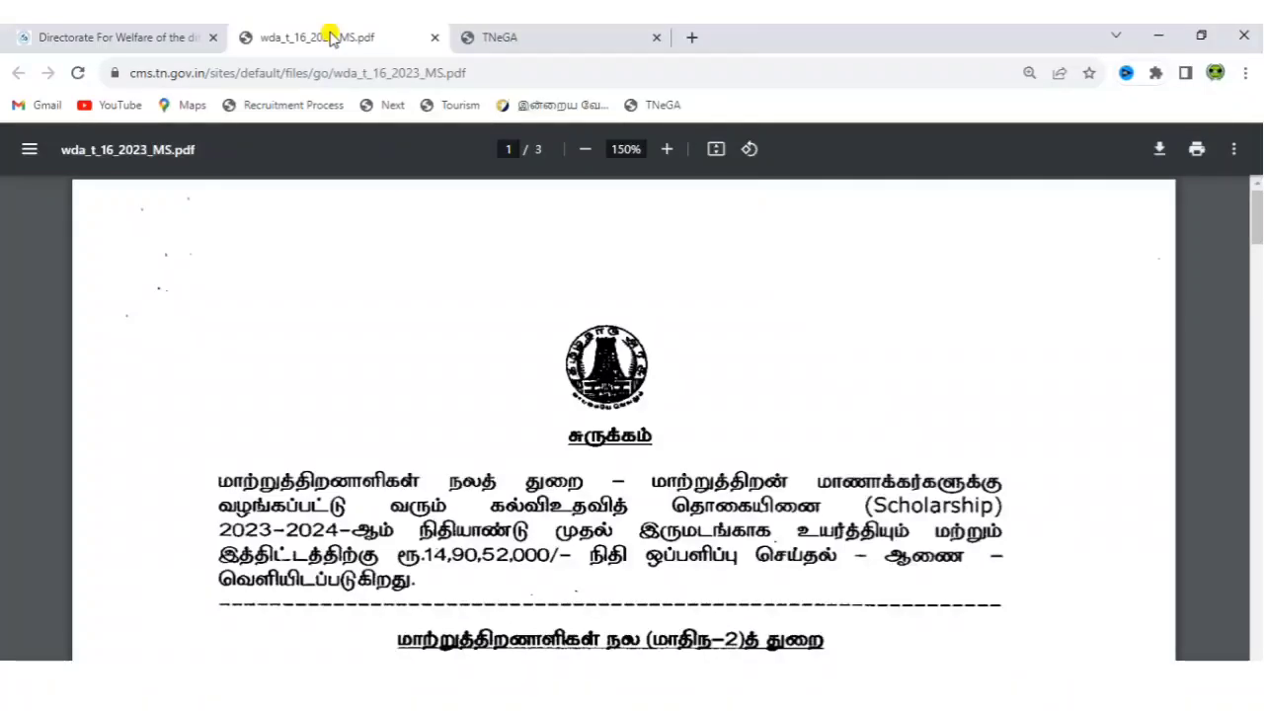
pyautogui.scroll(-1, 348, 324)
pyautogui.scroll(-8, 347, 323)
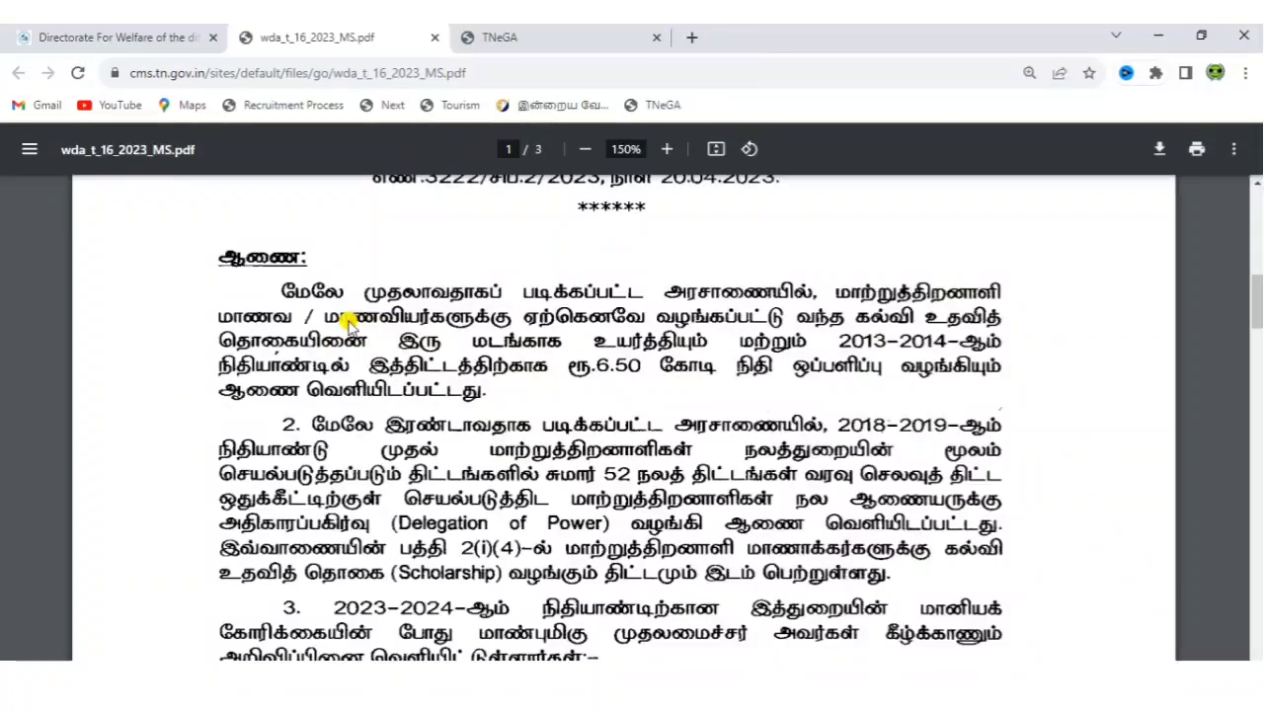
pyautogui.scroll(-8, 348, 326)
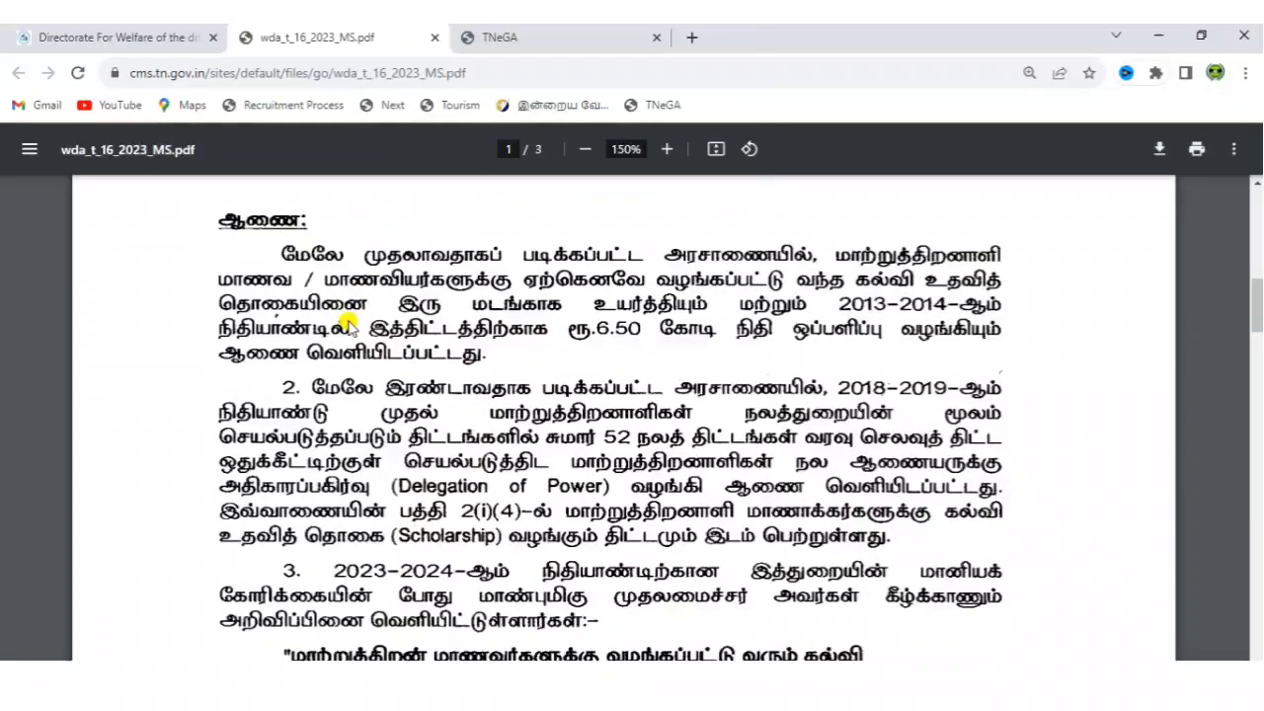
pyautogui.scroll(-10, 347, 326)
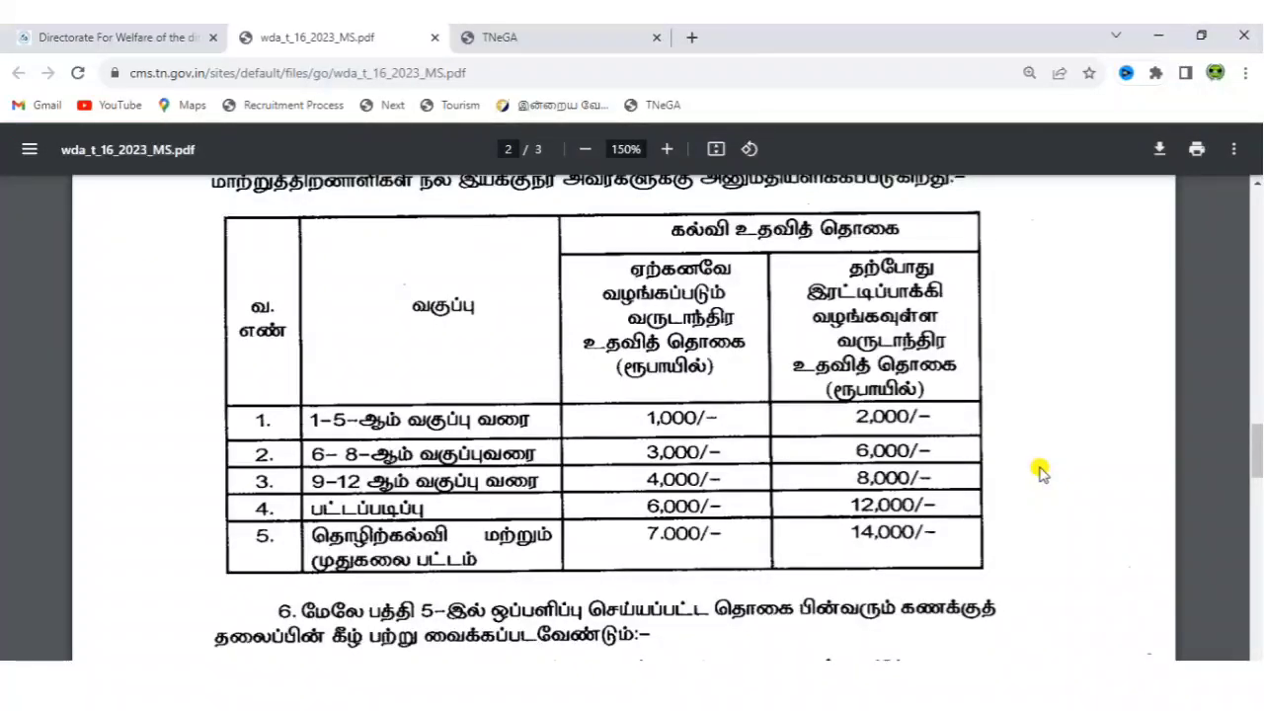
pyautogui.scroll(-1, 1042, 473)
pyautogui.scroll(-8, 1041, 473)
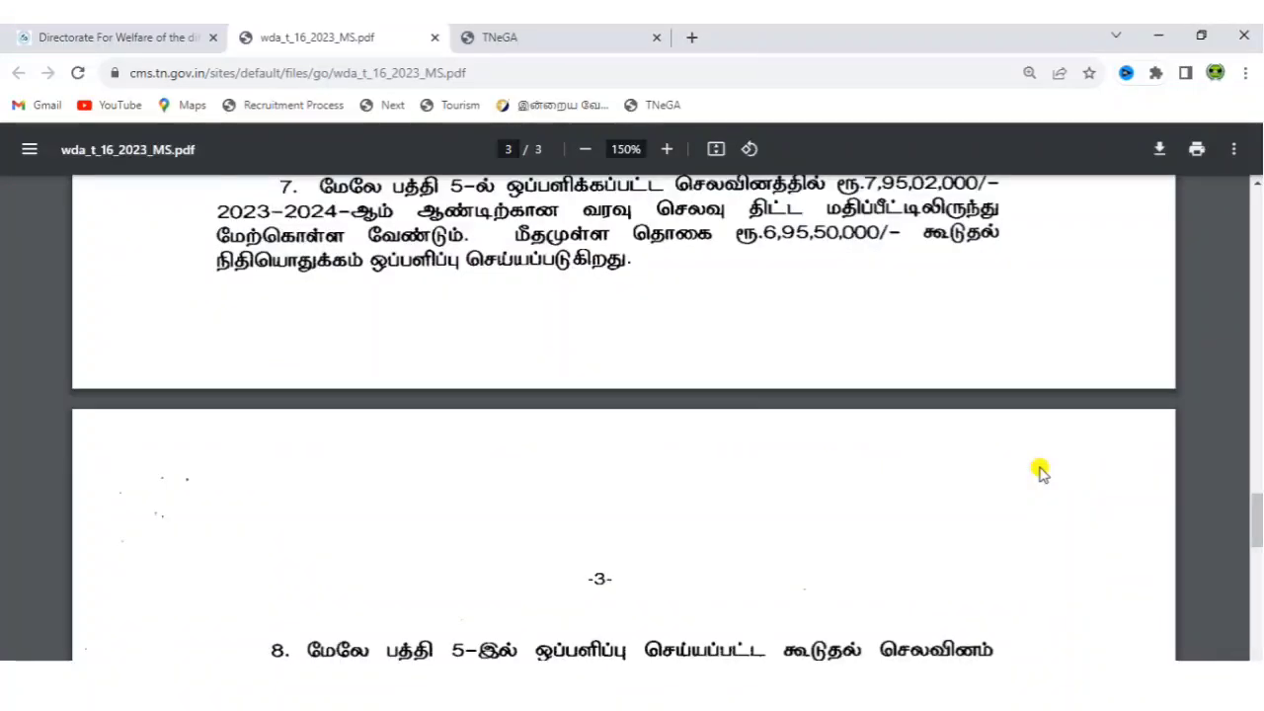
pyautogui.scroll(8, 1042, 473)
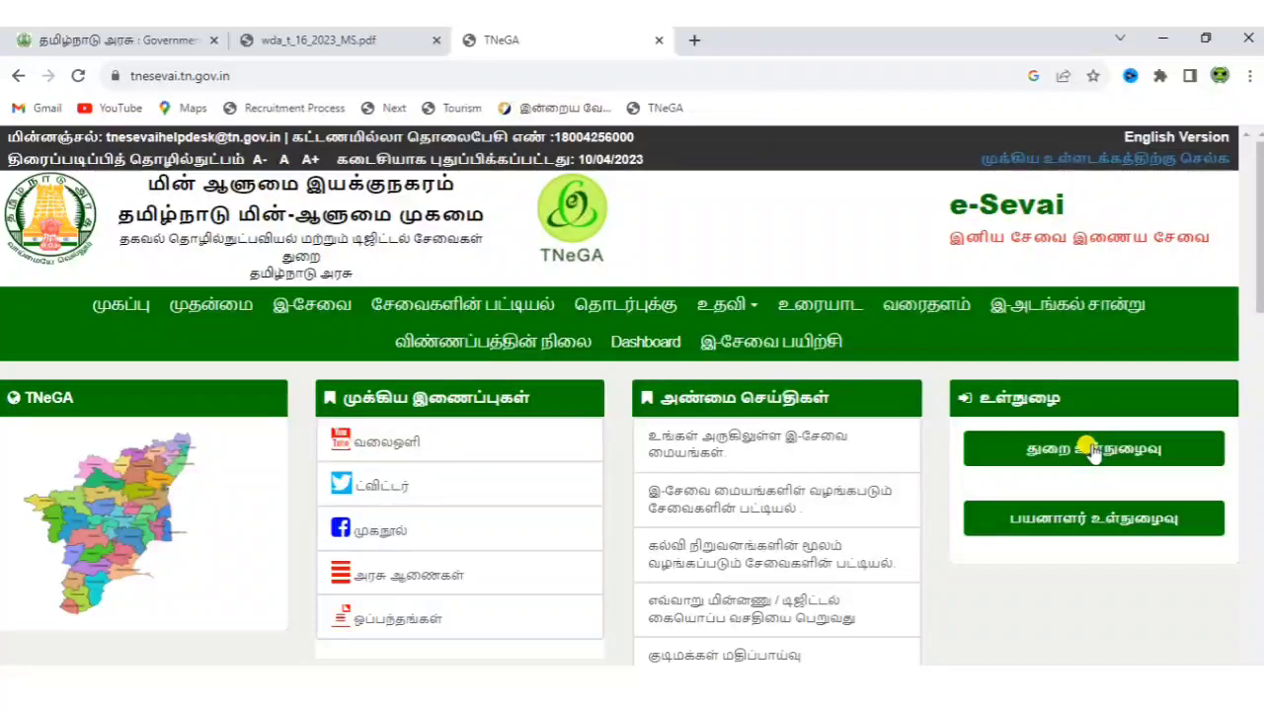
# - Open the citizen user login page of the TNeGA e-Sevai portal
pyautogui.click(1062, 524)
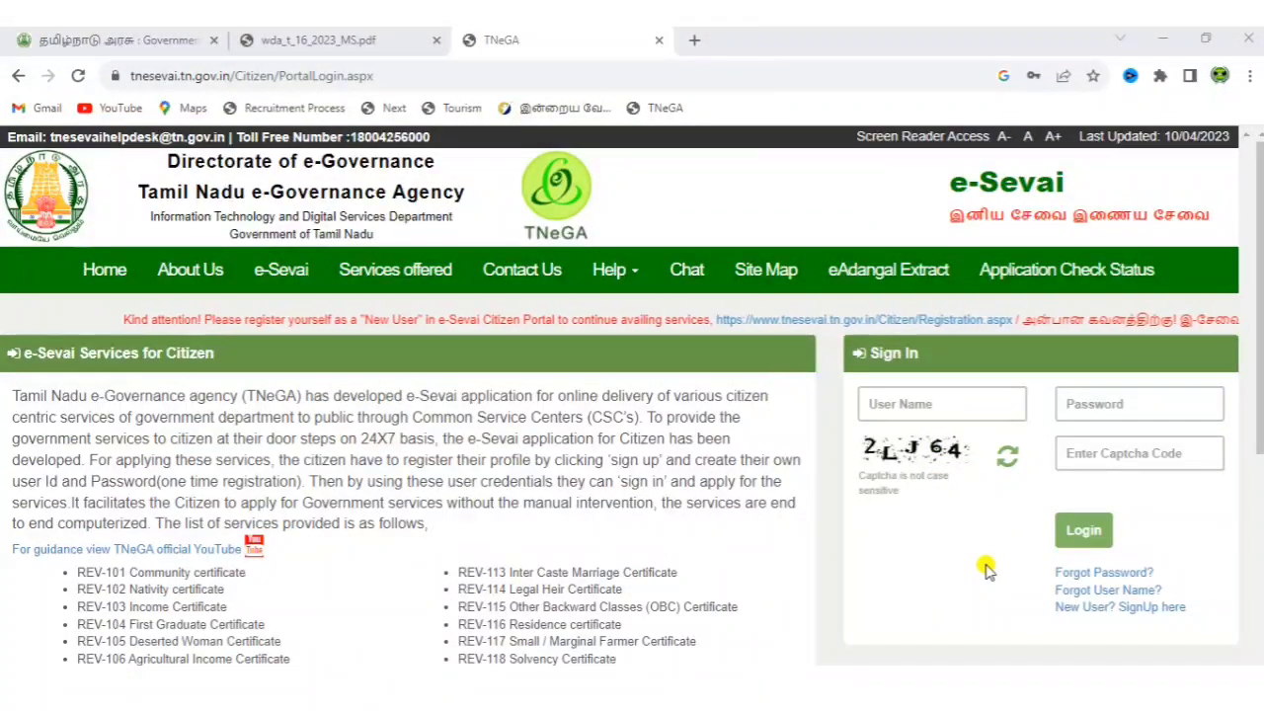
pyautogui.click(946, 410)
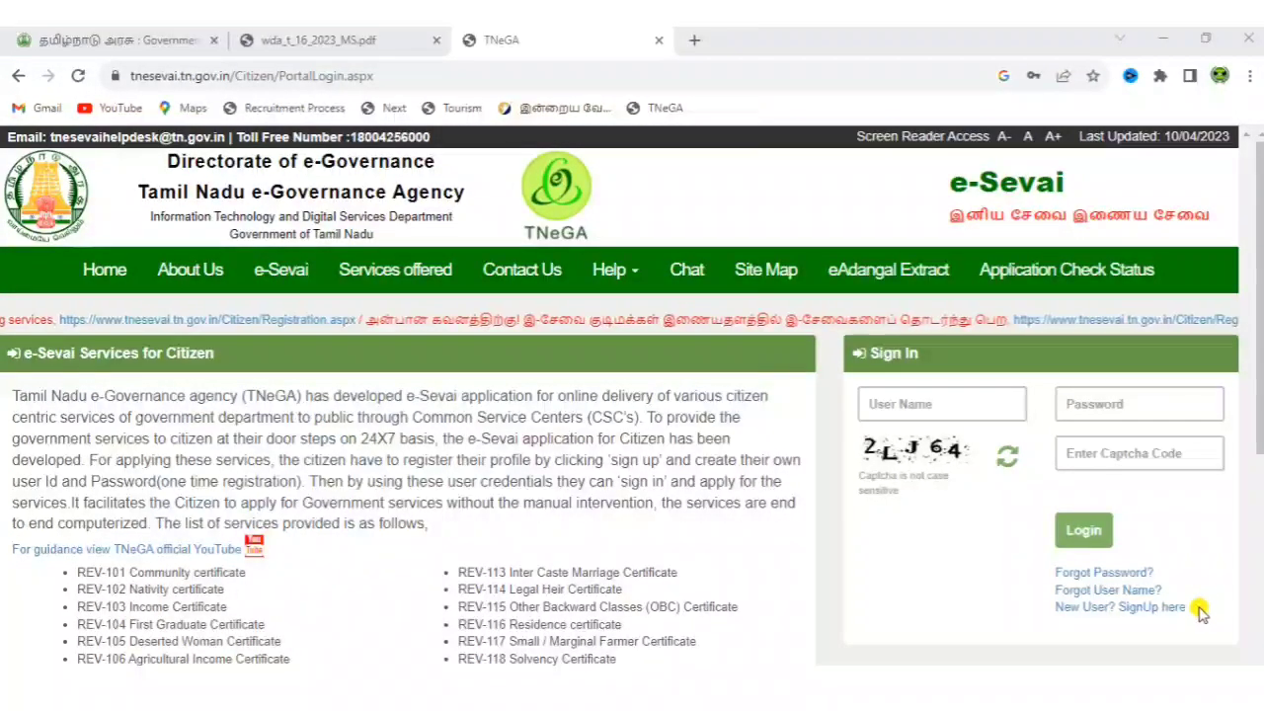
# - Open the new user registration form and choose Tiruvannamalai as the district
pyautogui.click(1103, 608)
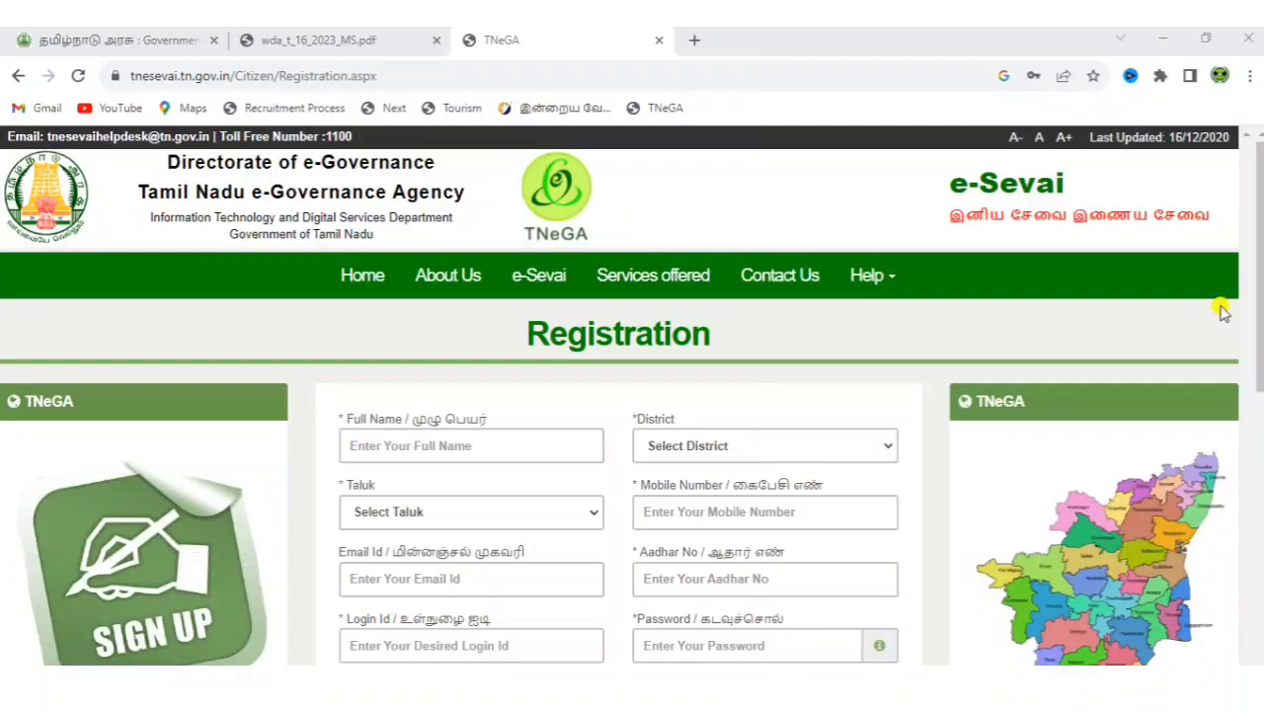
pyautogui.moveTo(1258, 339); pyautogui.dragTo(1261, 429)
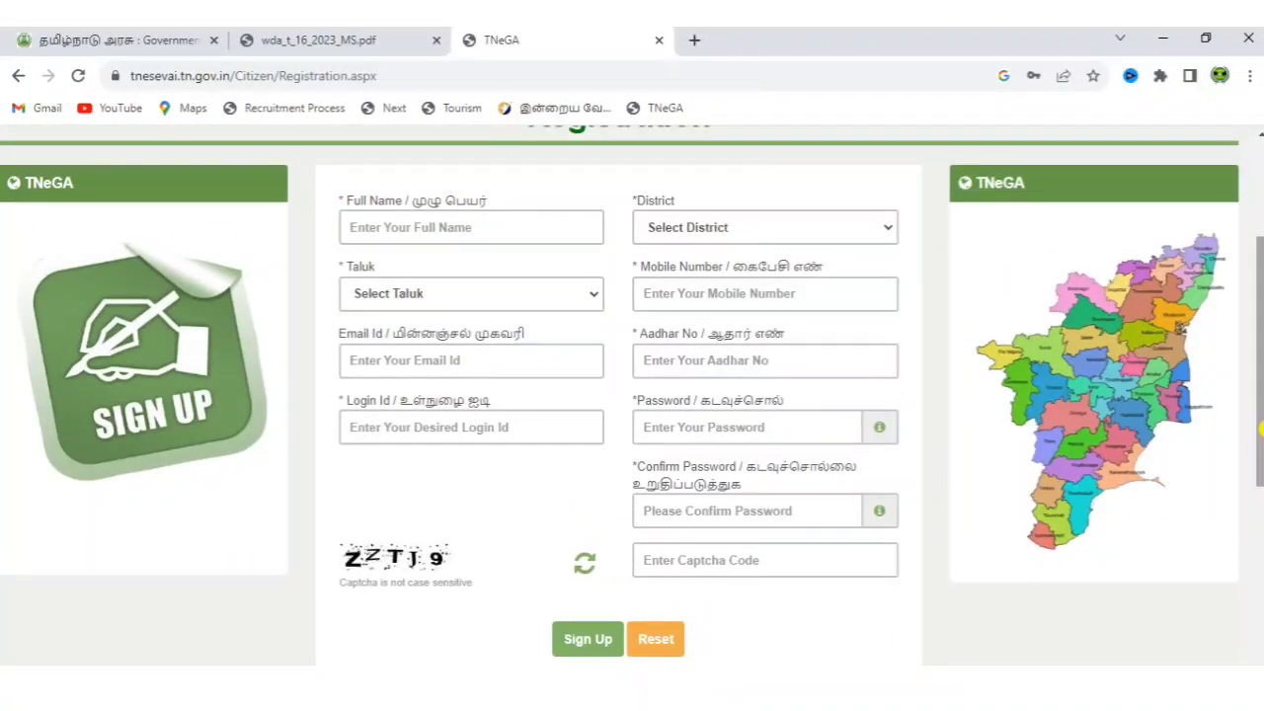
pyautogui.click(513, 223)
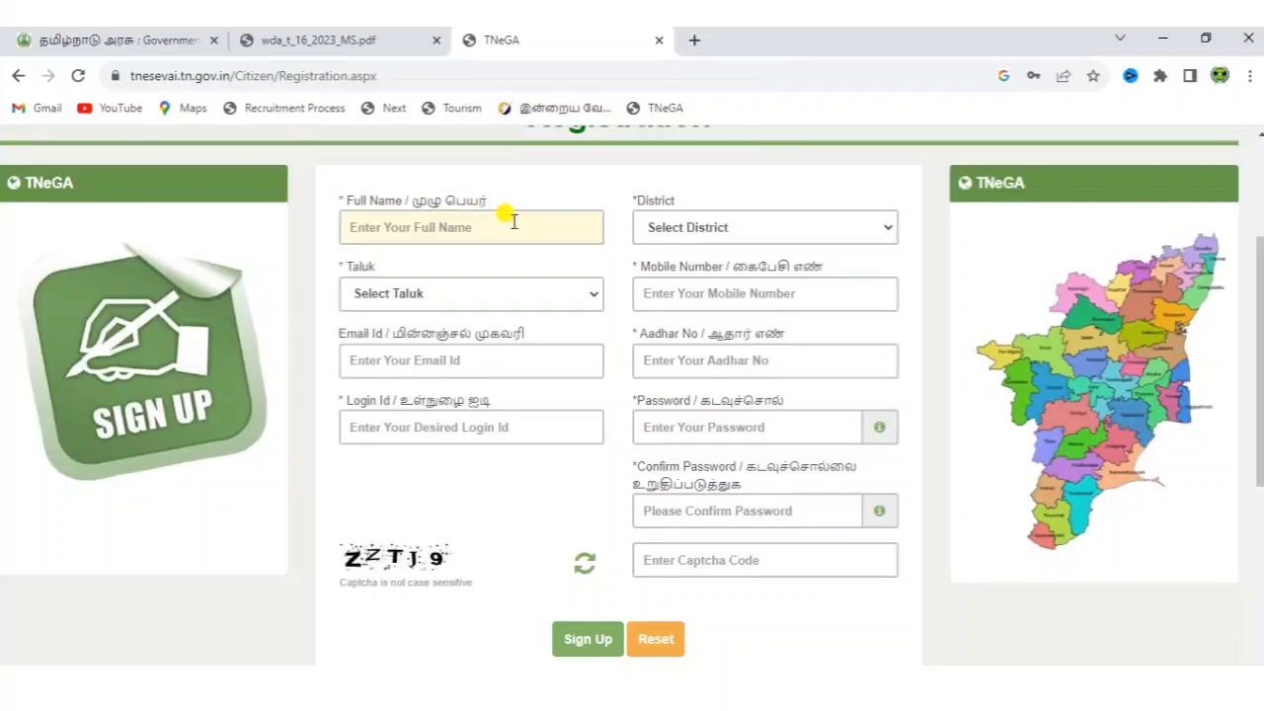
pyautogui.click(767, 225)
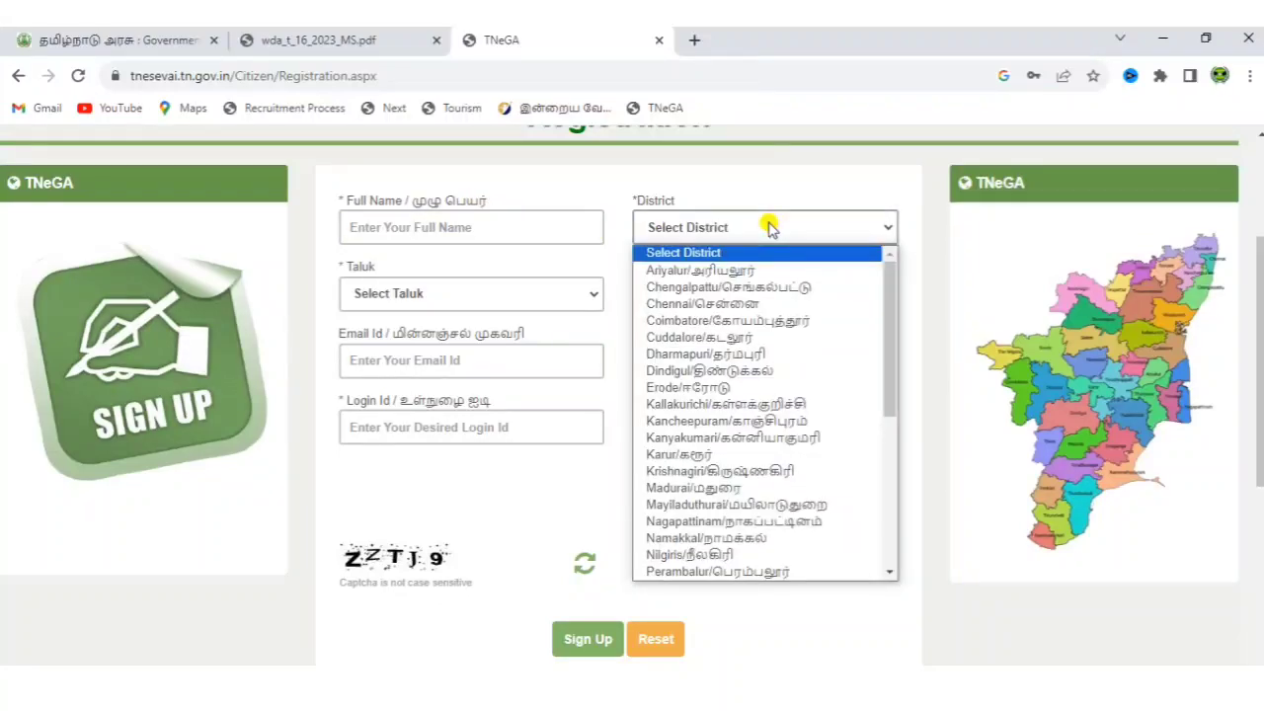
pyautogui.scroll(-3, 859, 538)
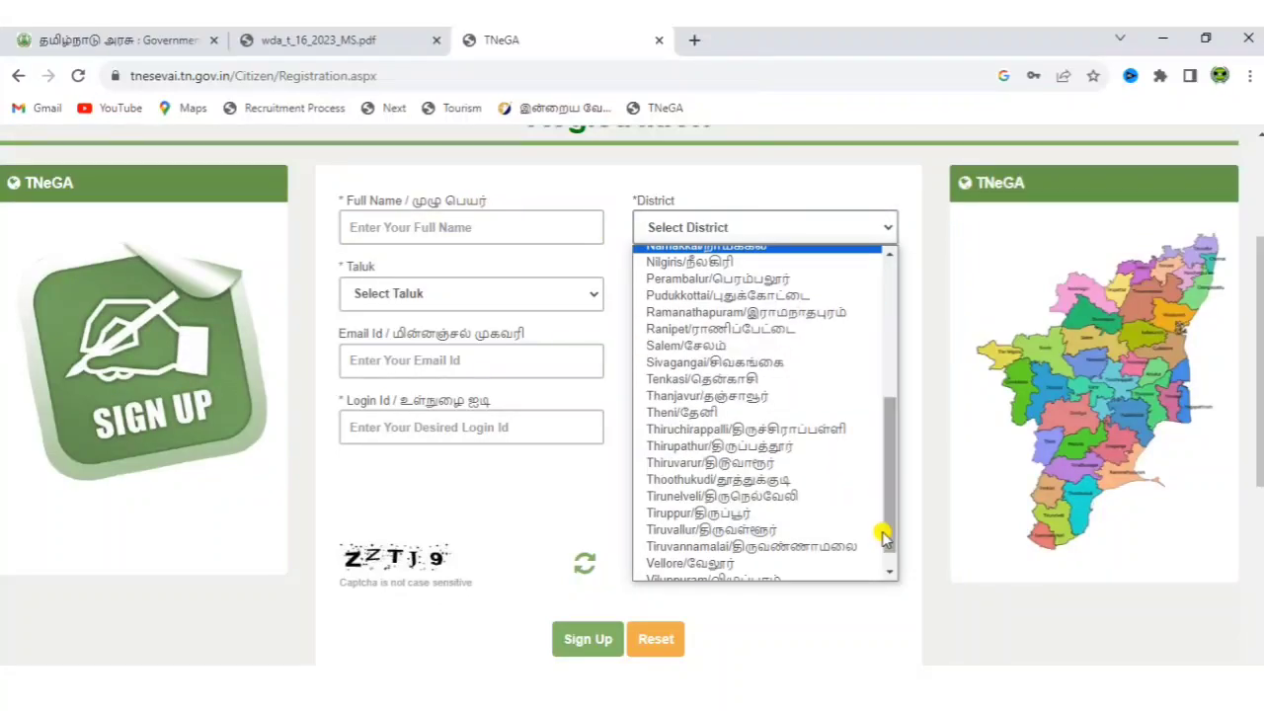
pyautogui.click(851, 546)
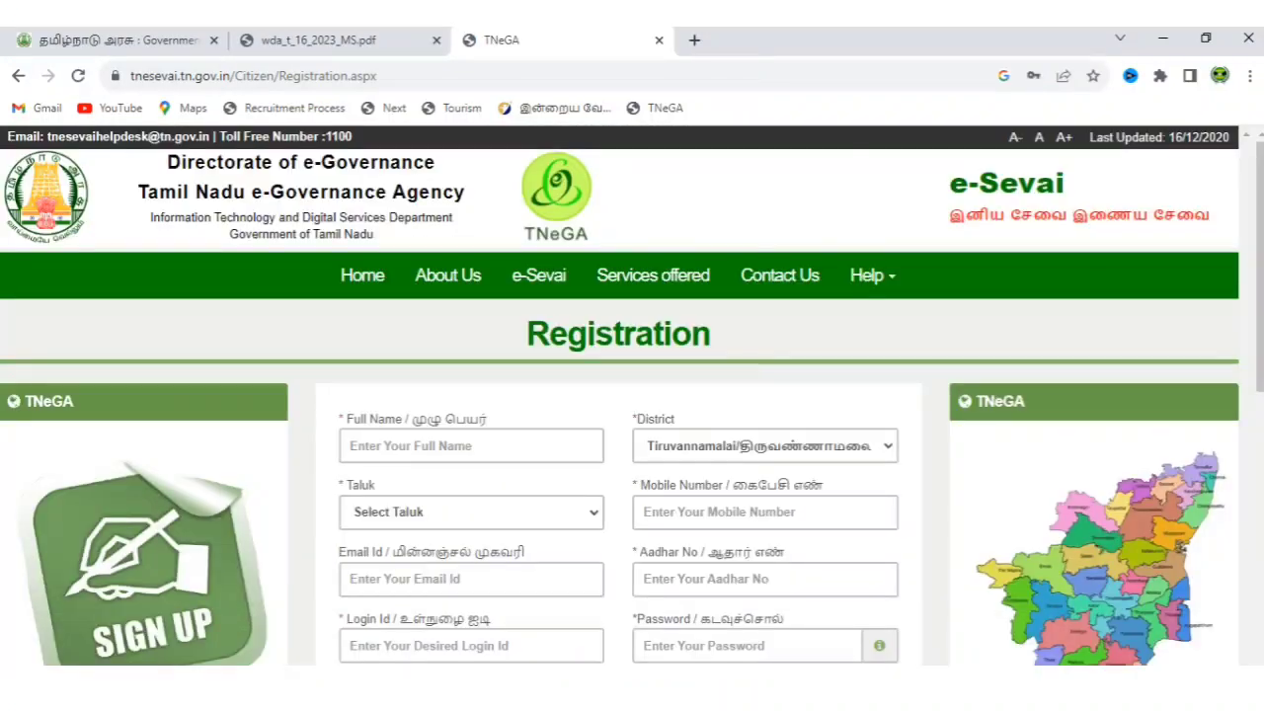
# - Choose Thandrampet as the taluk, review the login ID and password fields, and return to the citizen login page
pyautogui.click(483, 511)
pyautogui.press('t')
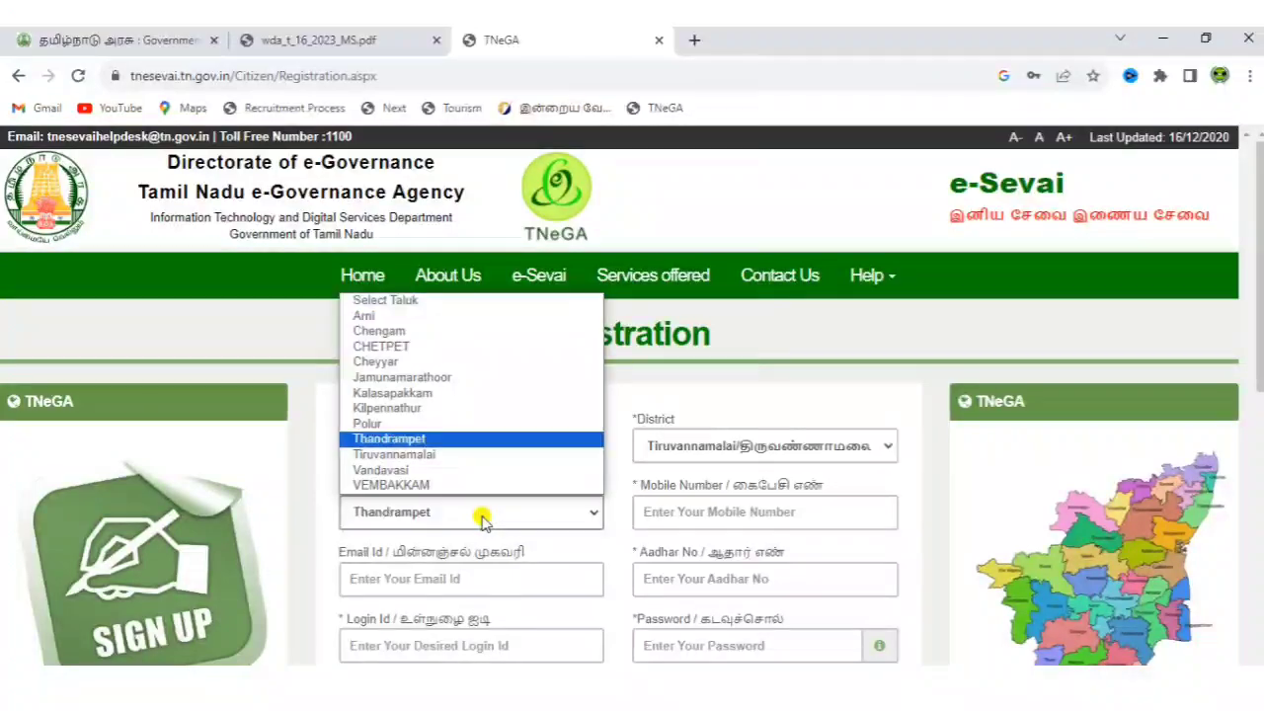
pyautogui.press('Return')
pyautogui.scroll(-2, 1260, 305)
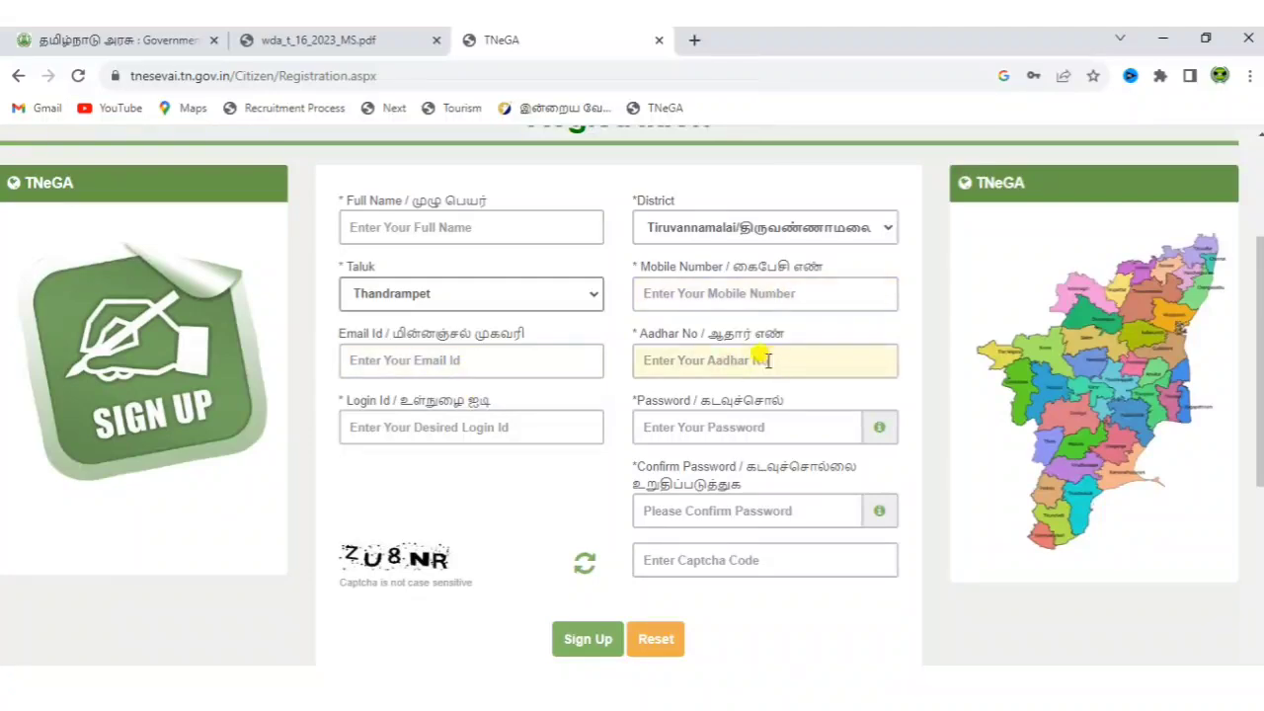
pyautogui.click(525, 426)
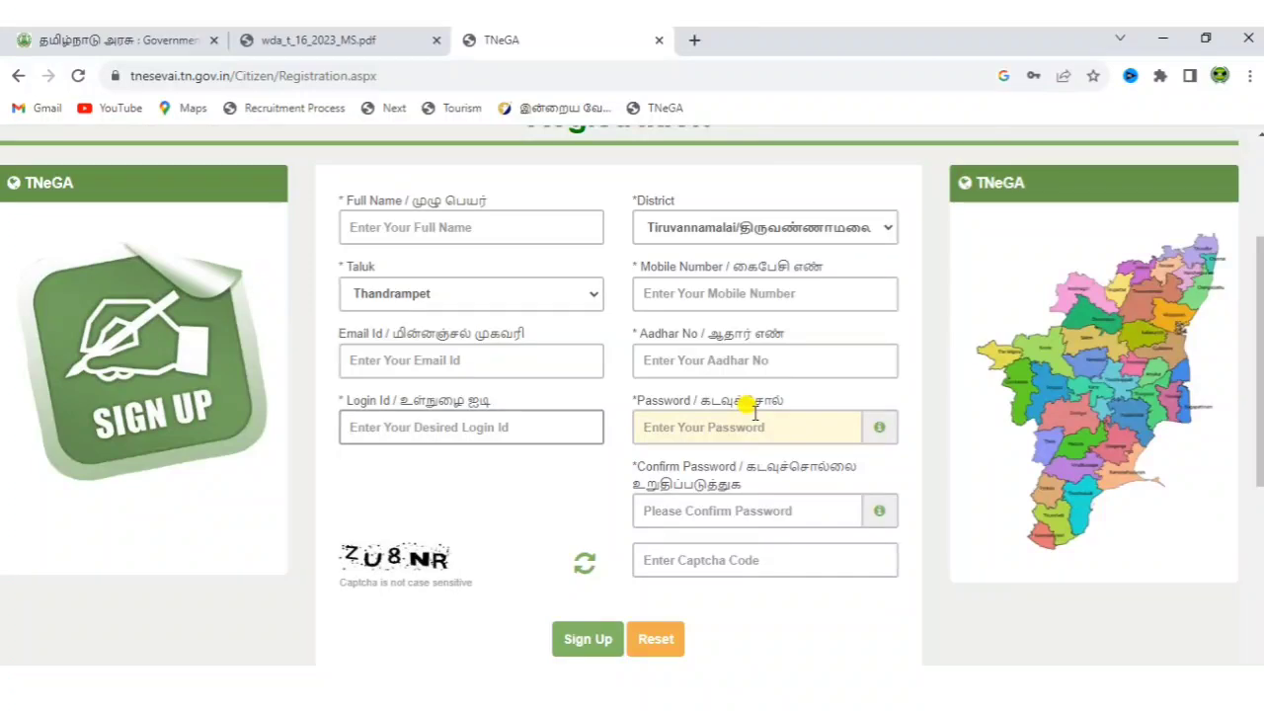
pyautogui.moveTo(882, 433)
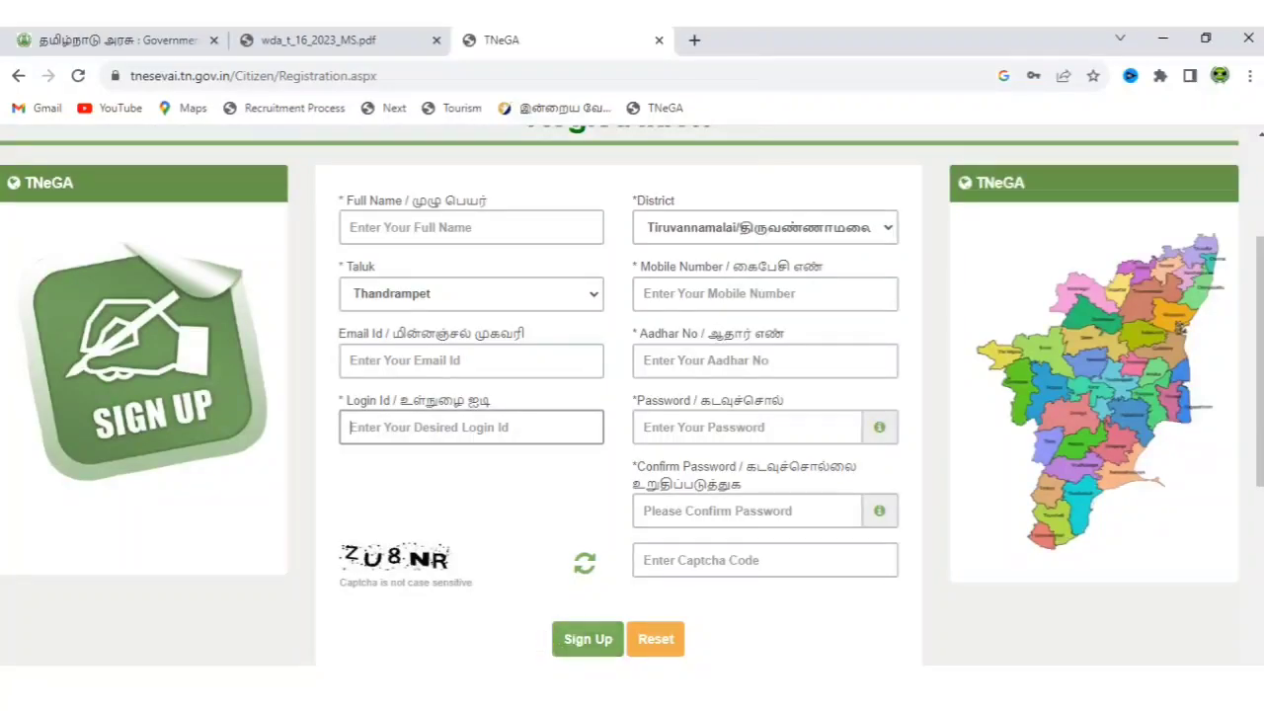
pyautogui.hotkey('alt', 'Left')
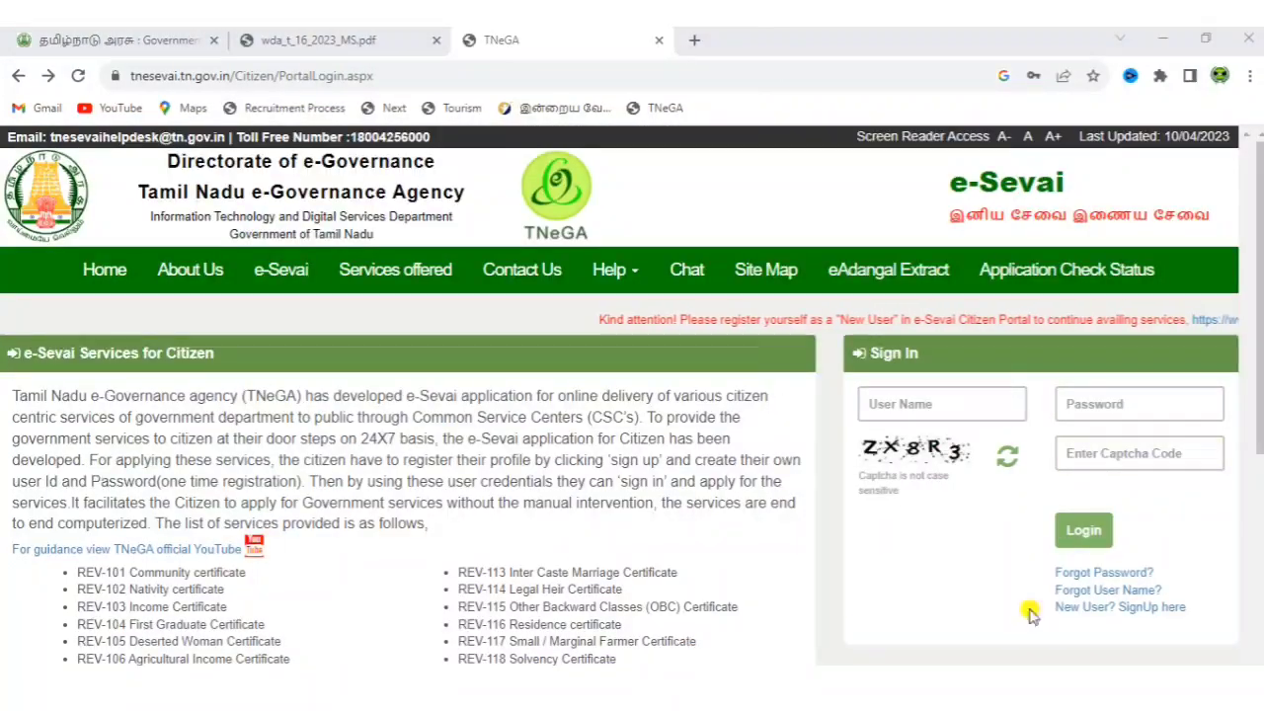
# - Sign in to the citizen portal with the user name, account password and captcha code
pyautogui.click(897, 401)
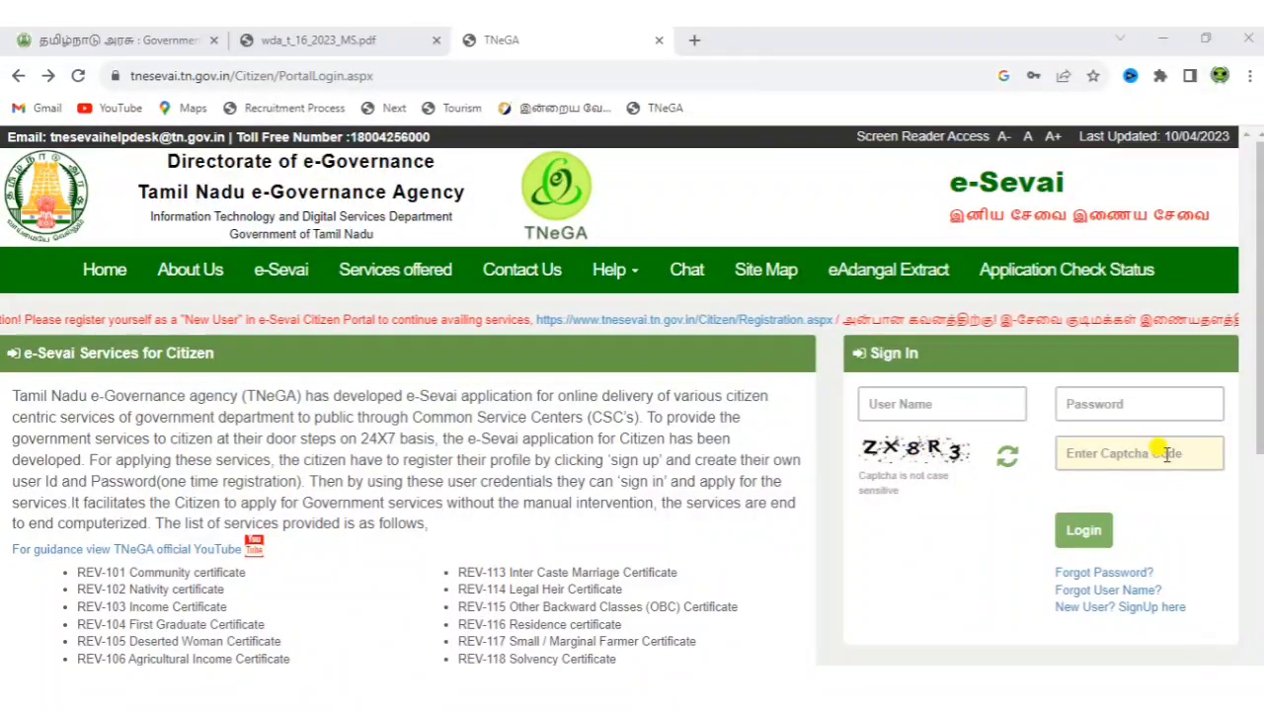
pyautogui.click(1083, 530)
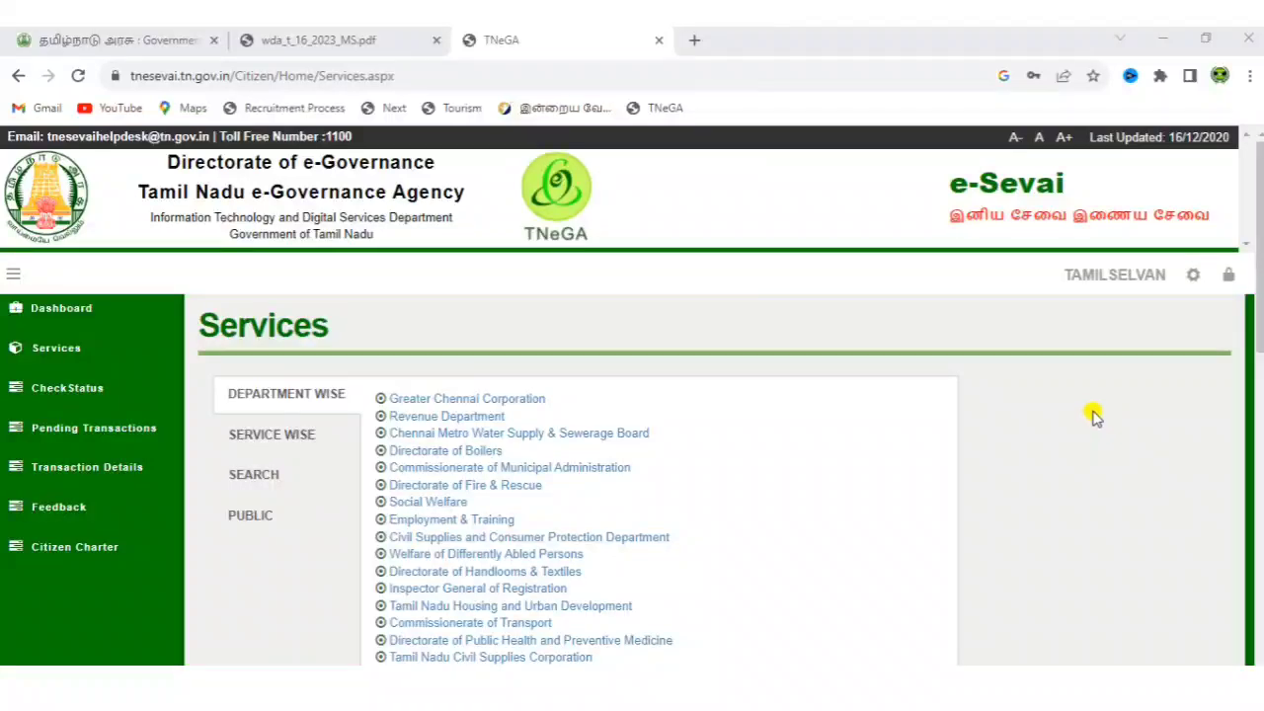
# - Open WDA-206 Application For Scholarship under Welfare of Differently Abled Persons and proceed to the applicant search
pyautogui.moveTo(1261, 280); pyautogui.dragTo(1260, 327)
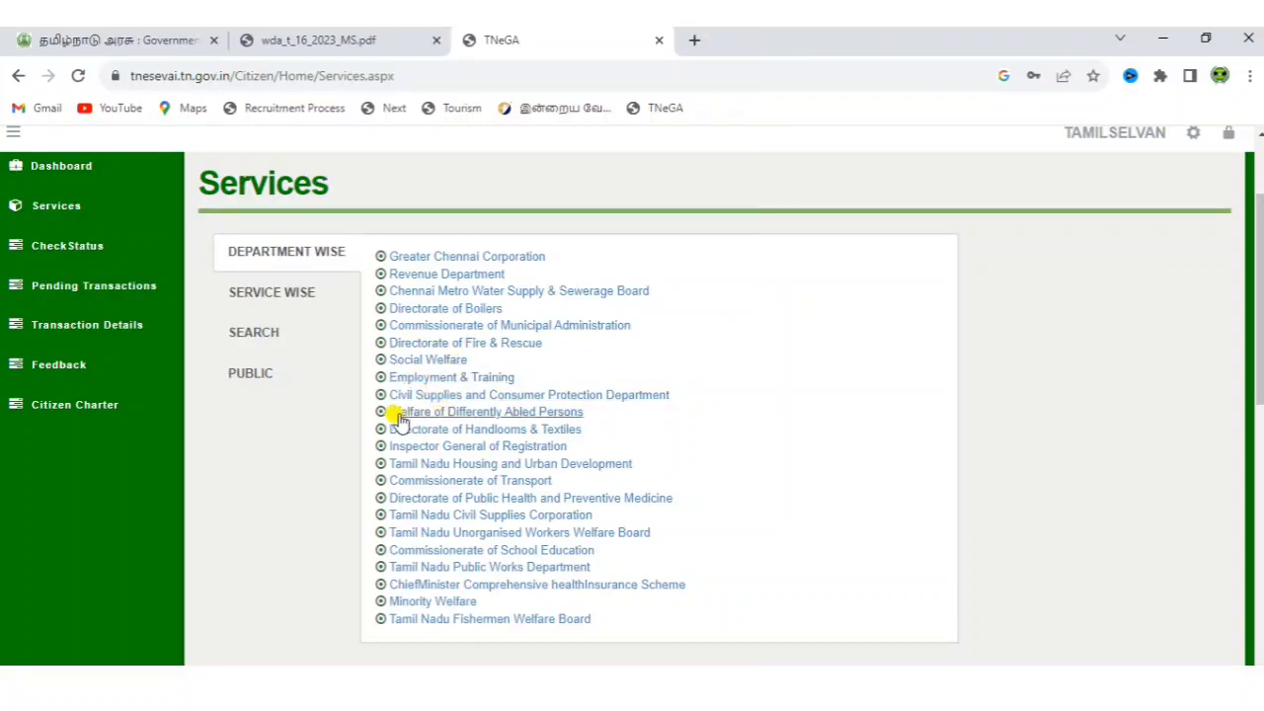
pyautogui.click(459, 422)
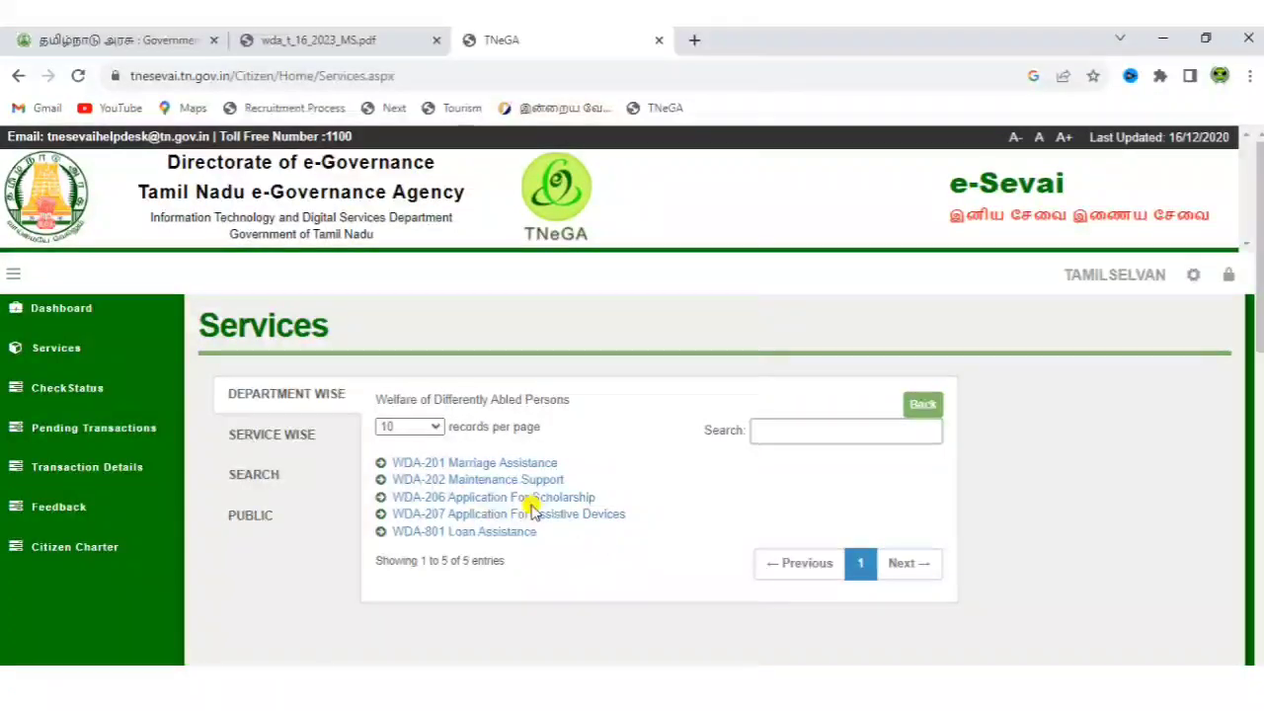
pyautogui.click(537, 499)
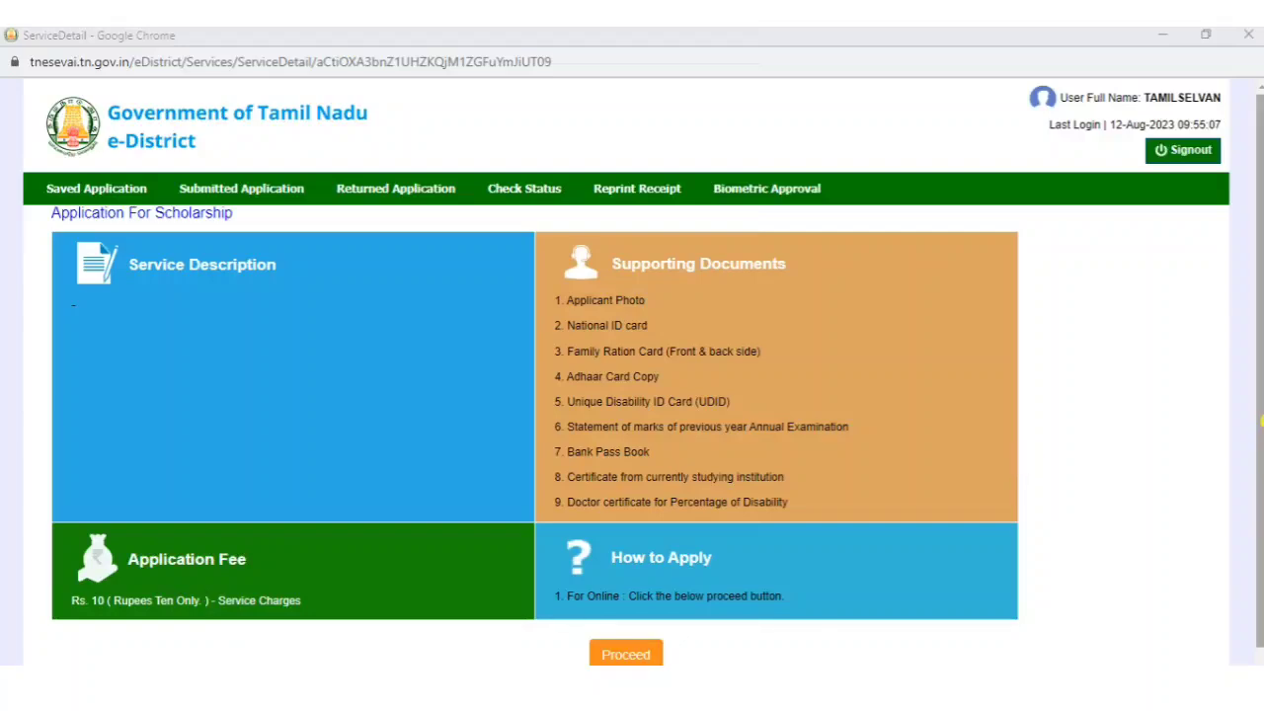
pyautogui.scroll(-1, 1215, 454)
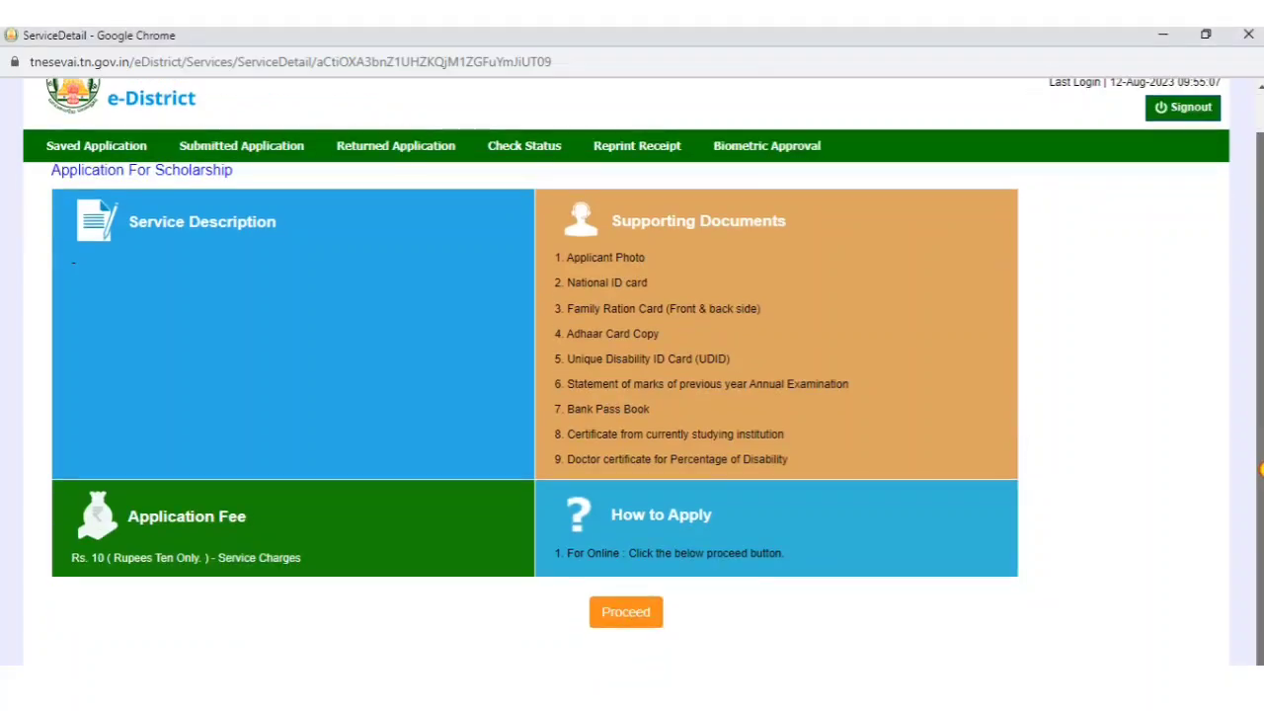
pyautogui.click(646, 612)
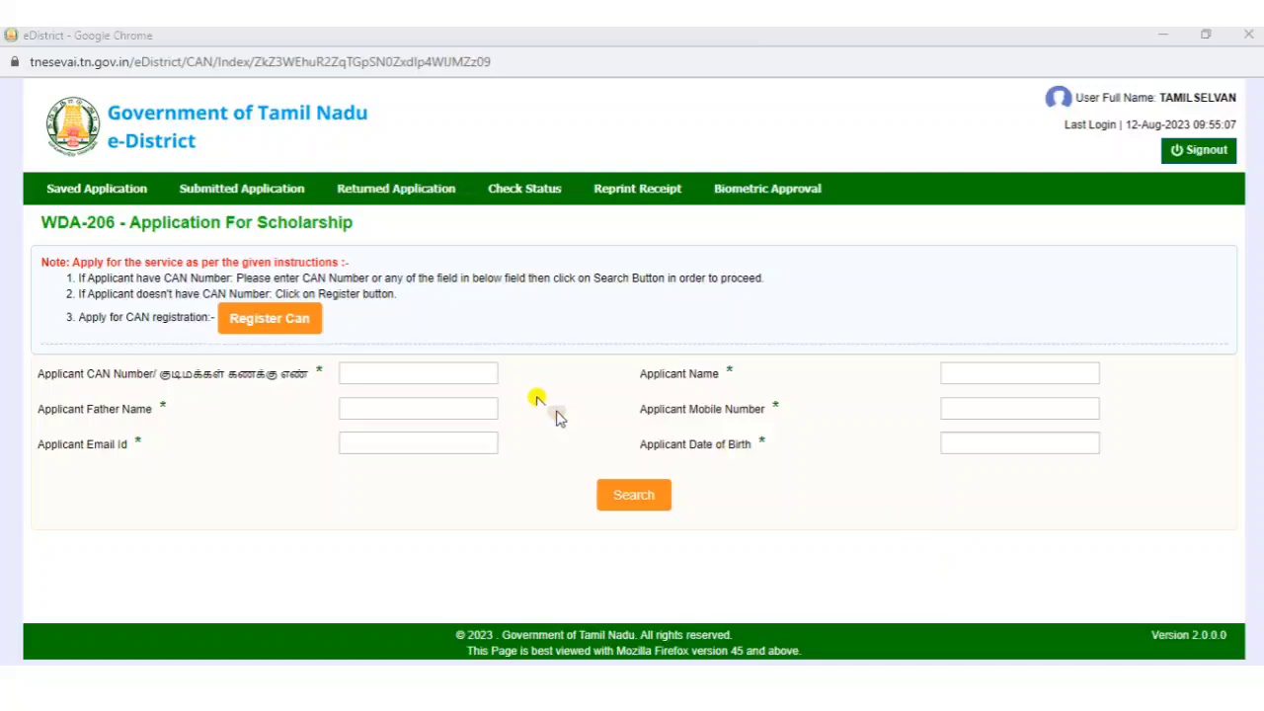
# - Open the CAN registration form and review its applicant, address, contact and bank detail fields
pyautogui.click(286, 318)
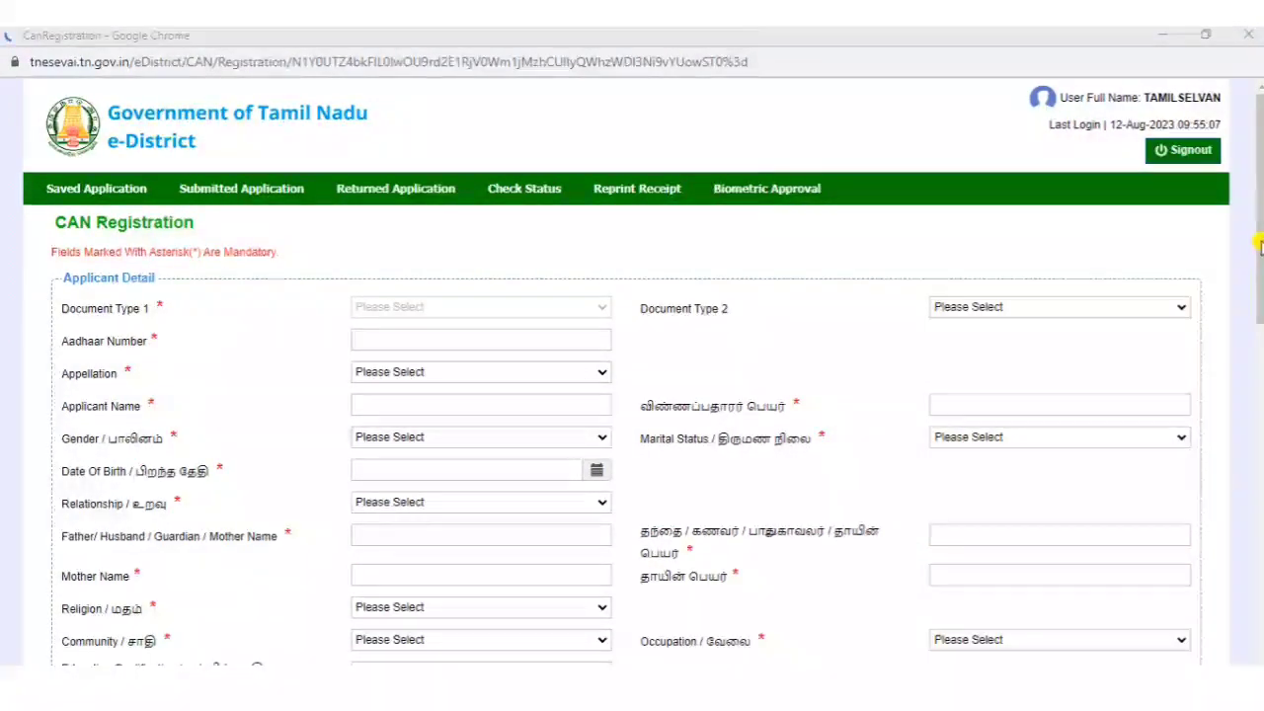
pyautogui.moveTo(1258, 243); pyautogui.dragTo(1261, 611)
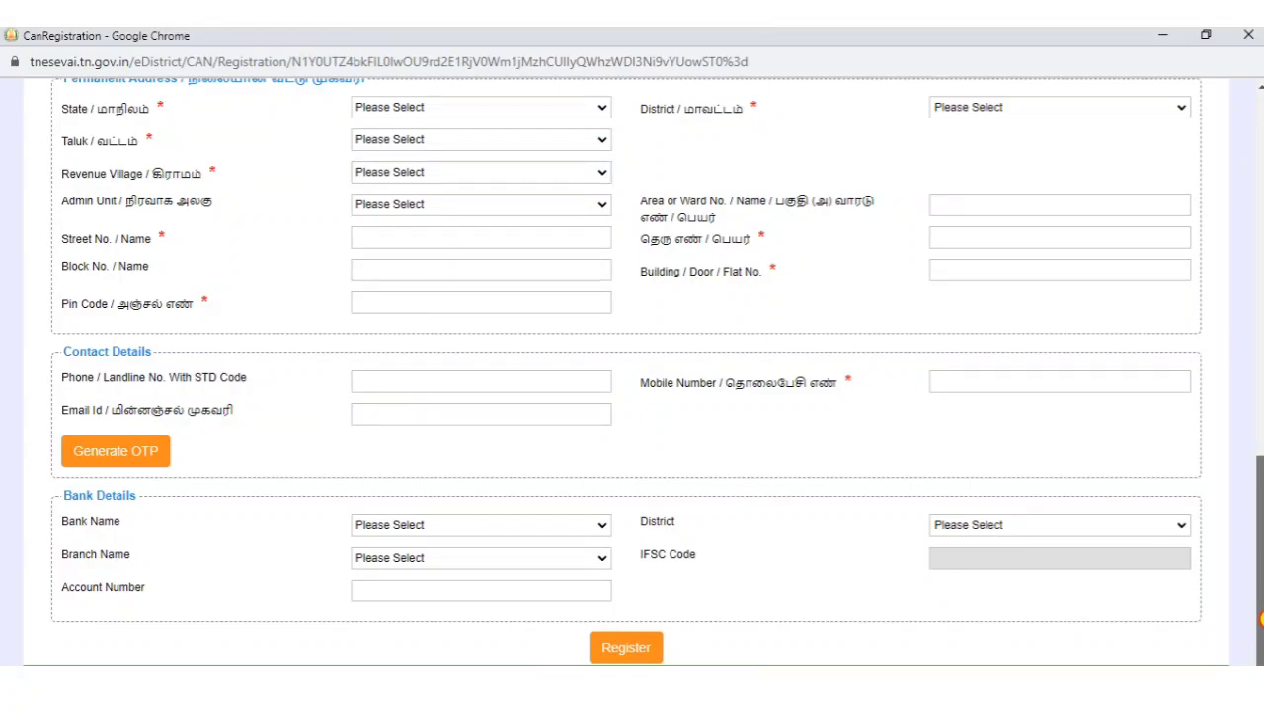
pyautogui.moveTo(1261, 619); pyautogui.dragTo(1257, 237)
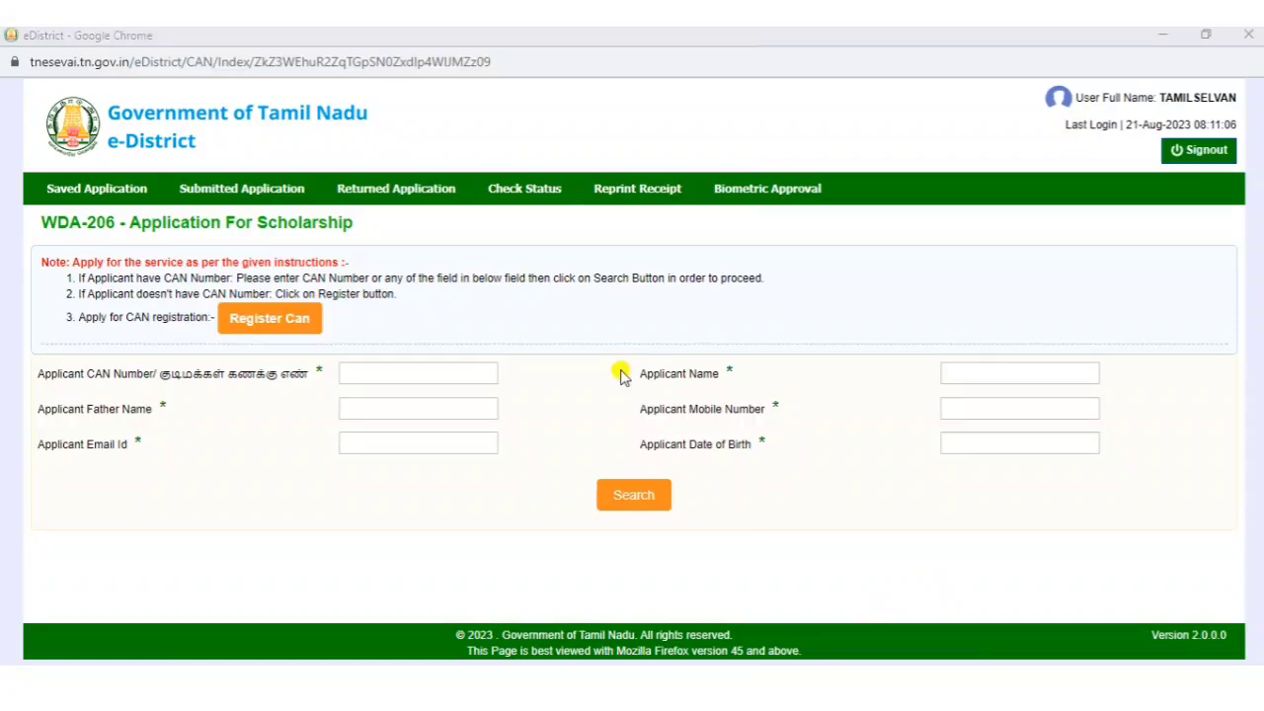
# - Search for the applicant by CAN number and select the matching record
pyautogui.click(444, 367)
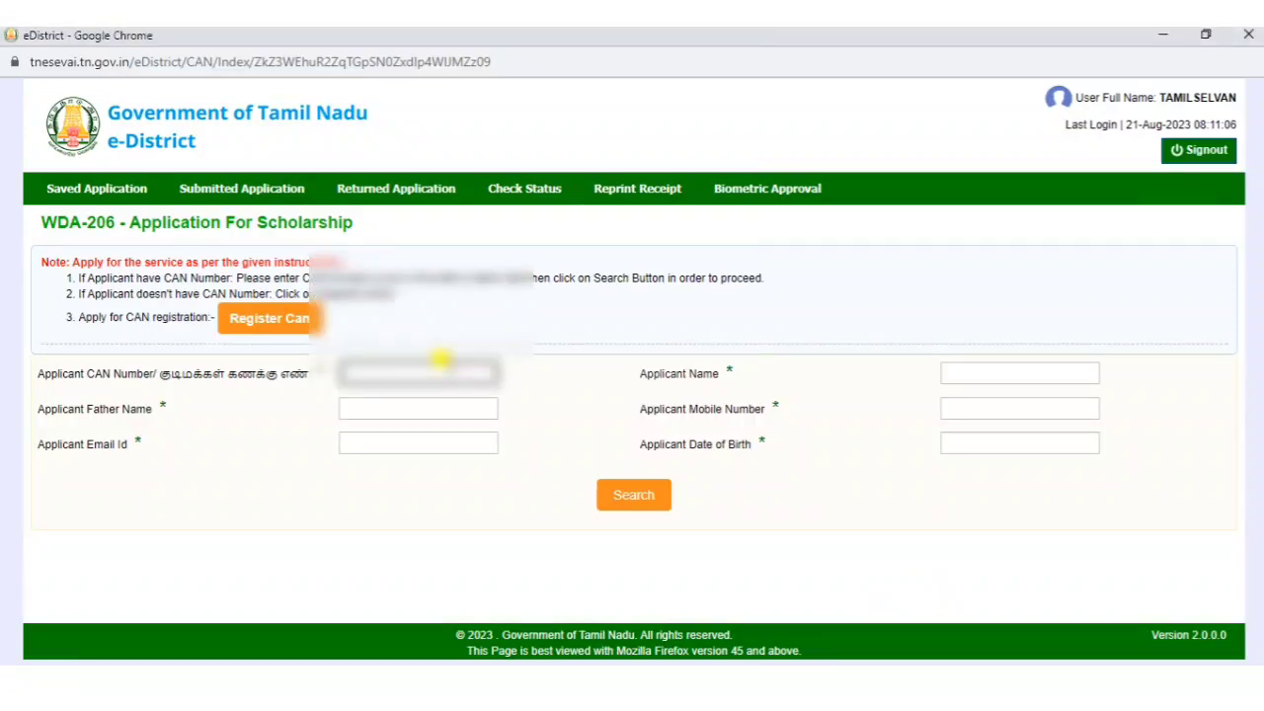
pyautogui.click(631, 504)
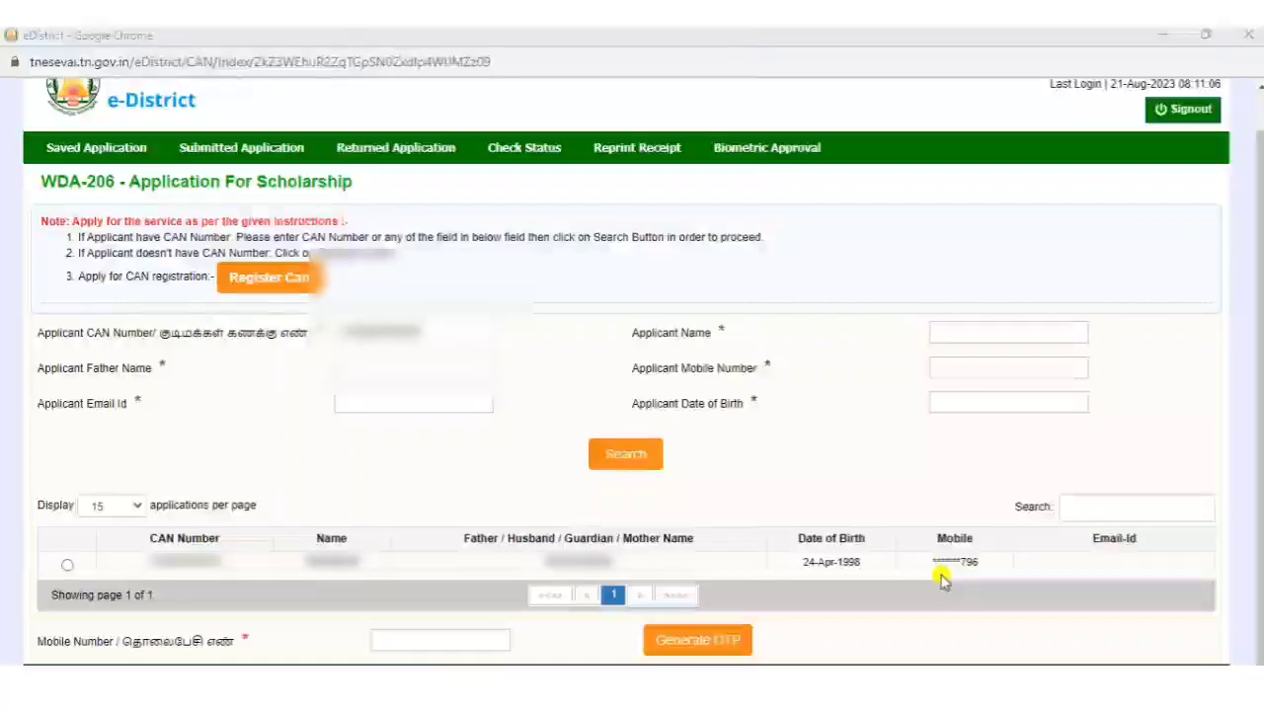
pyautogui.click(67, 566)
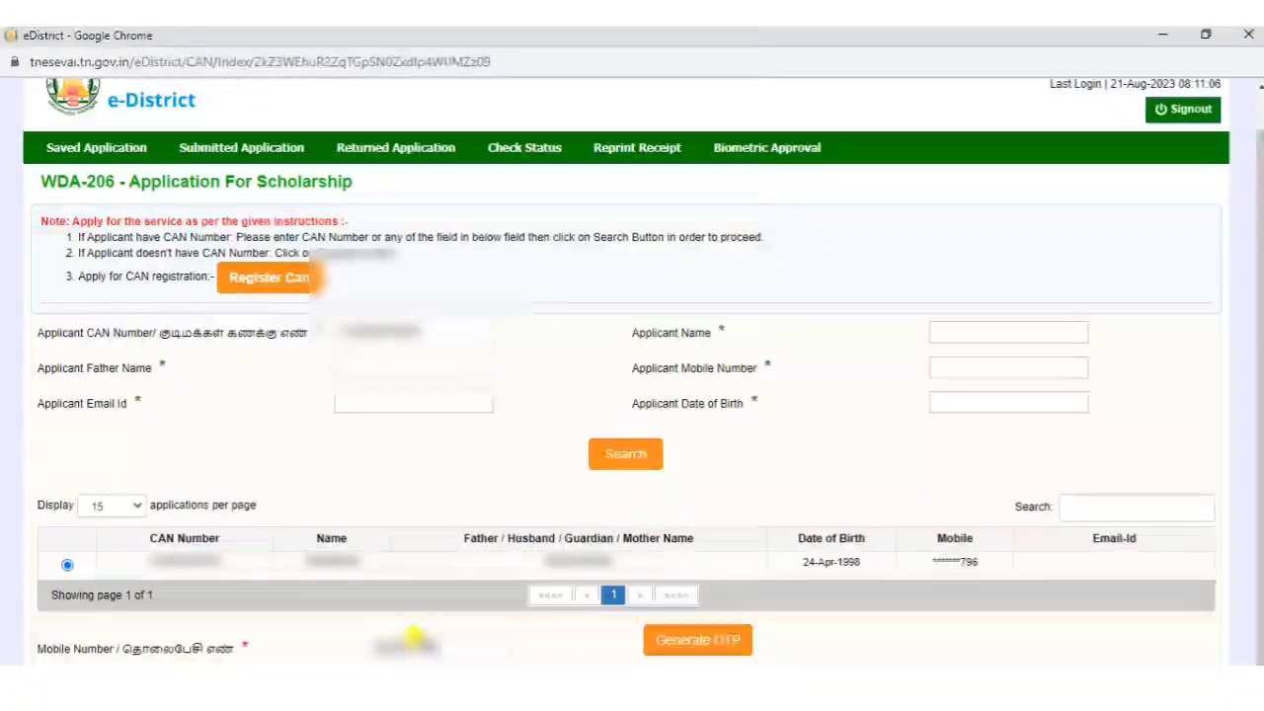
# - Generate an OTP for the applicant's mobile number, enter the received code and confirm it
pyautogui.click(706, 641)
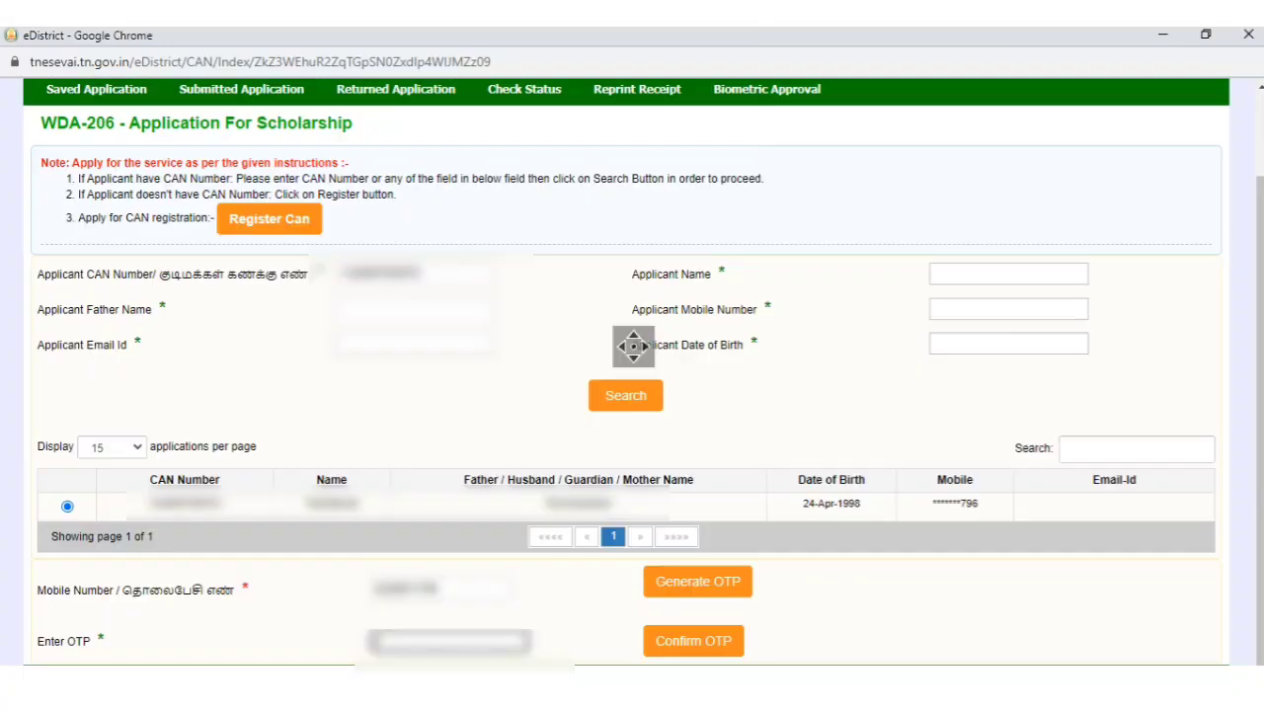
pyautogui.click(488, 640)
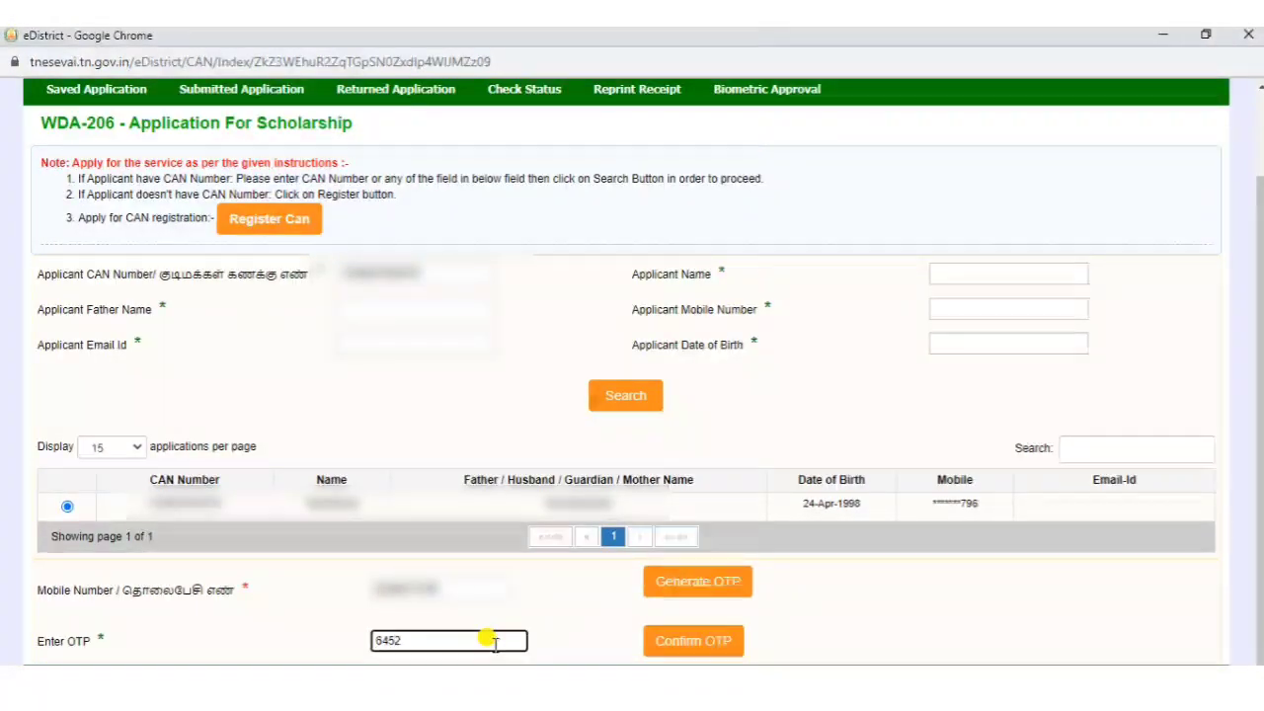
pyautogui.click(664, 641)
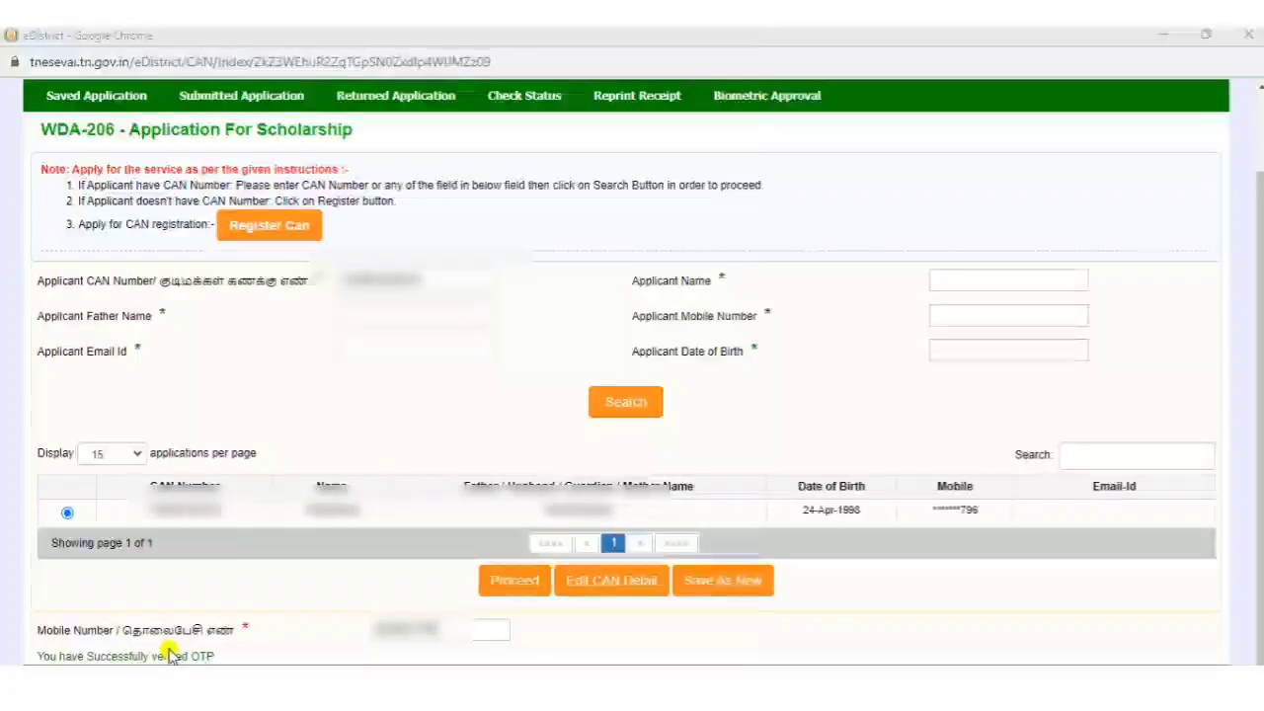
# - Proceed with the verified applicant to the scholarship application and confirm that the applicant is a differently abled person
pyautogui.click(496, 587)
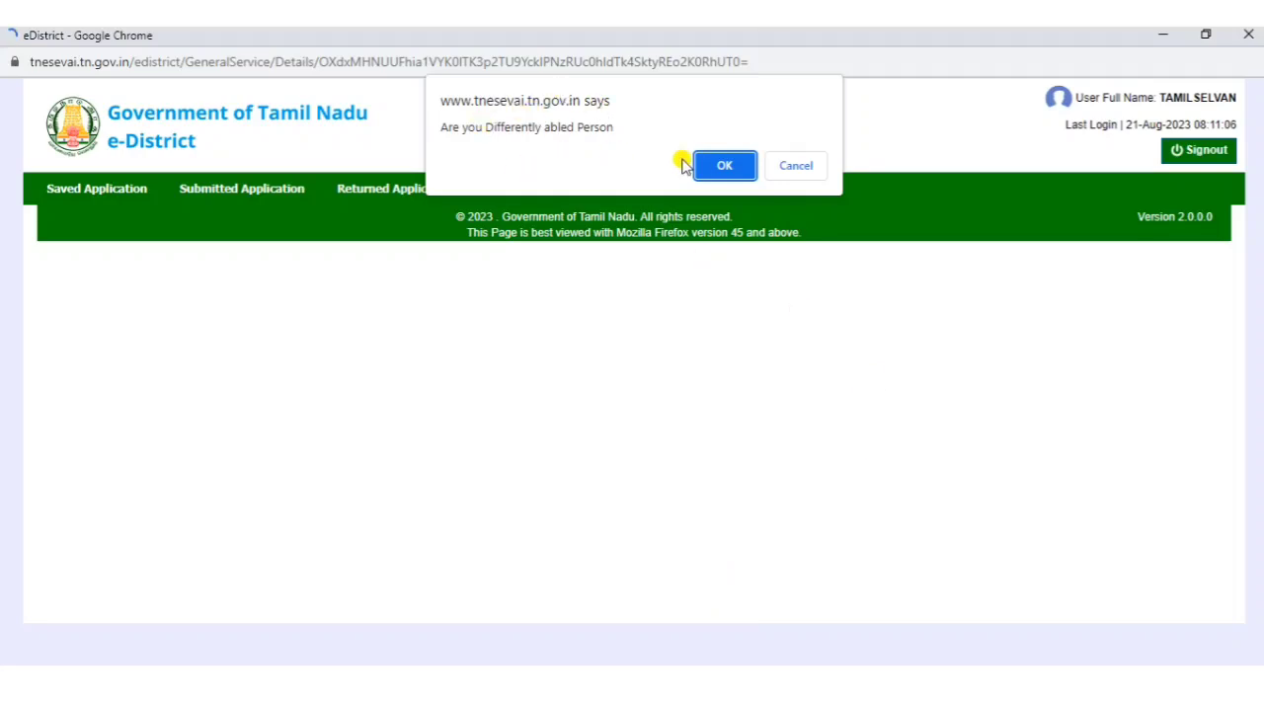
pyautogui.click(724, 168)
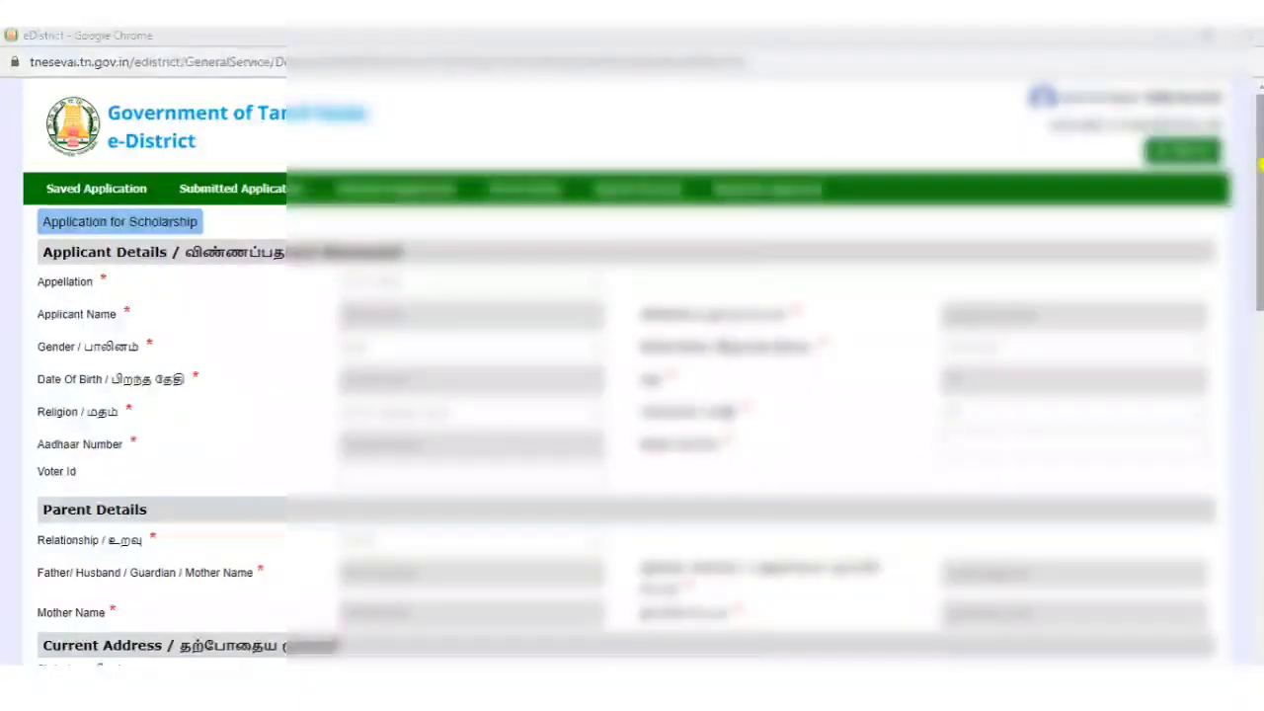
# - In Application Details, set the nature of disability to Mental Illness and the percentage of differently abled to 40
pyautogui.moveTo(1257, 172); pyautogui.dragTo(1261, 504)
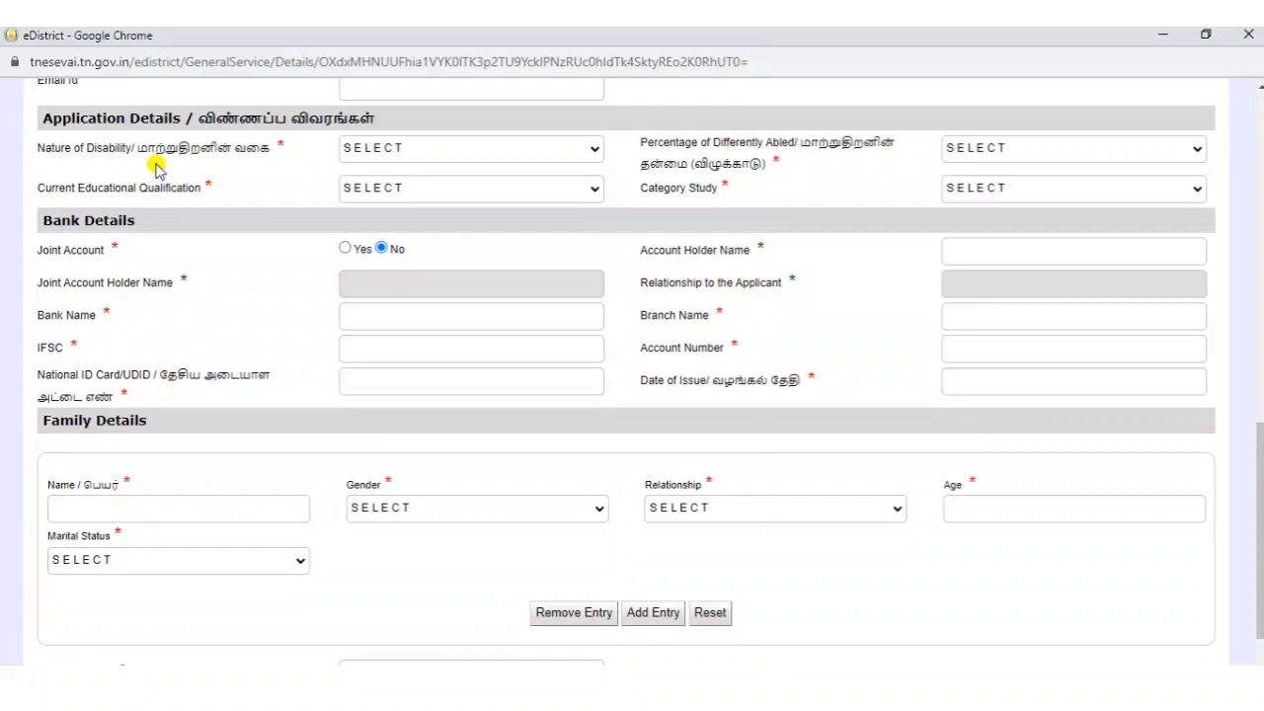
pyautogui.click(373, 153)
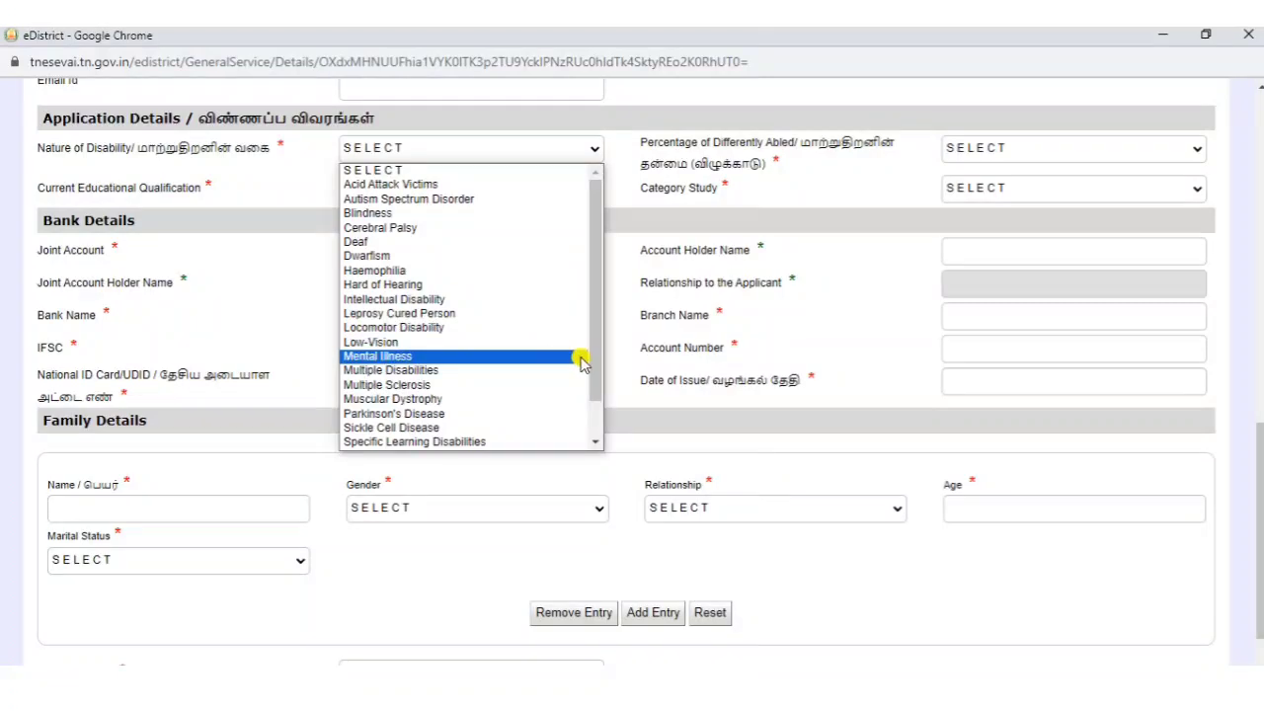
pyautogui.moveTo(599, 378)
pyautogui.mouseDown()
pyautogui.moveTo(600, 420)
pyautogui.moveTo(595, 363)
pyautogui.mouseUp()
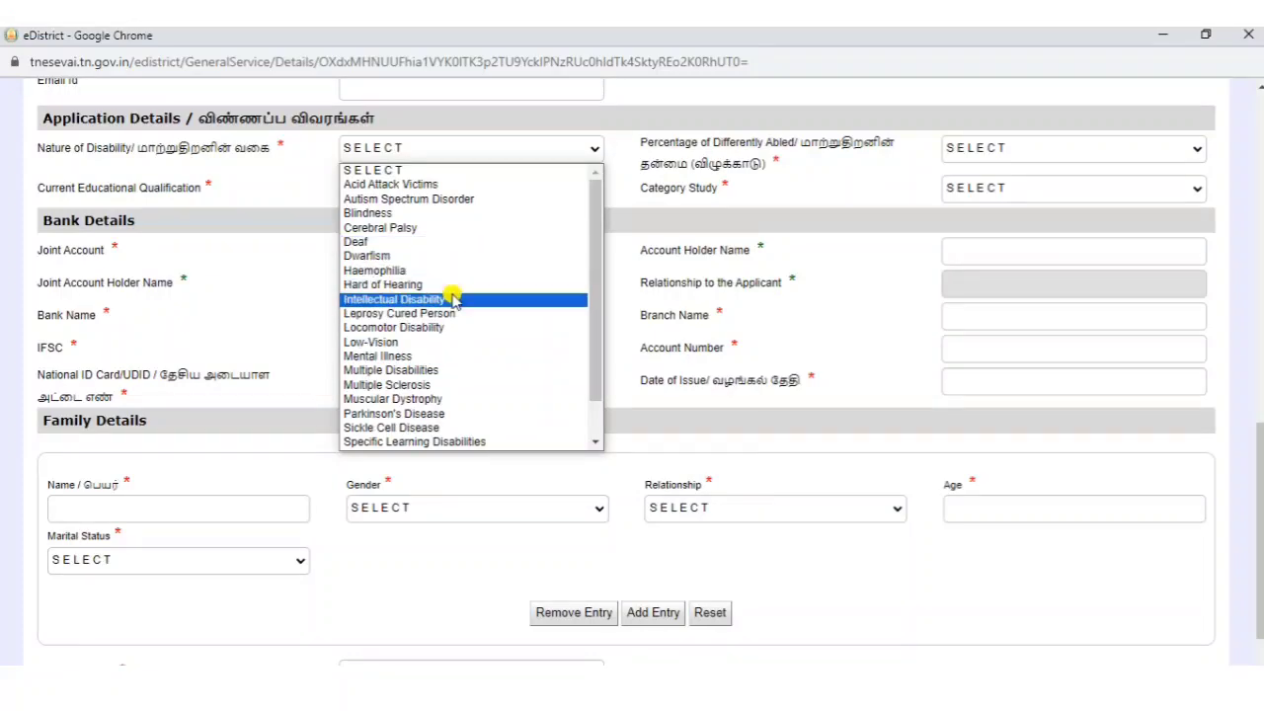
pyautogui.click(430, 358)
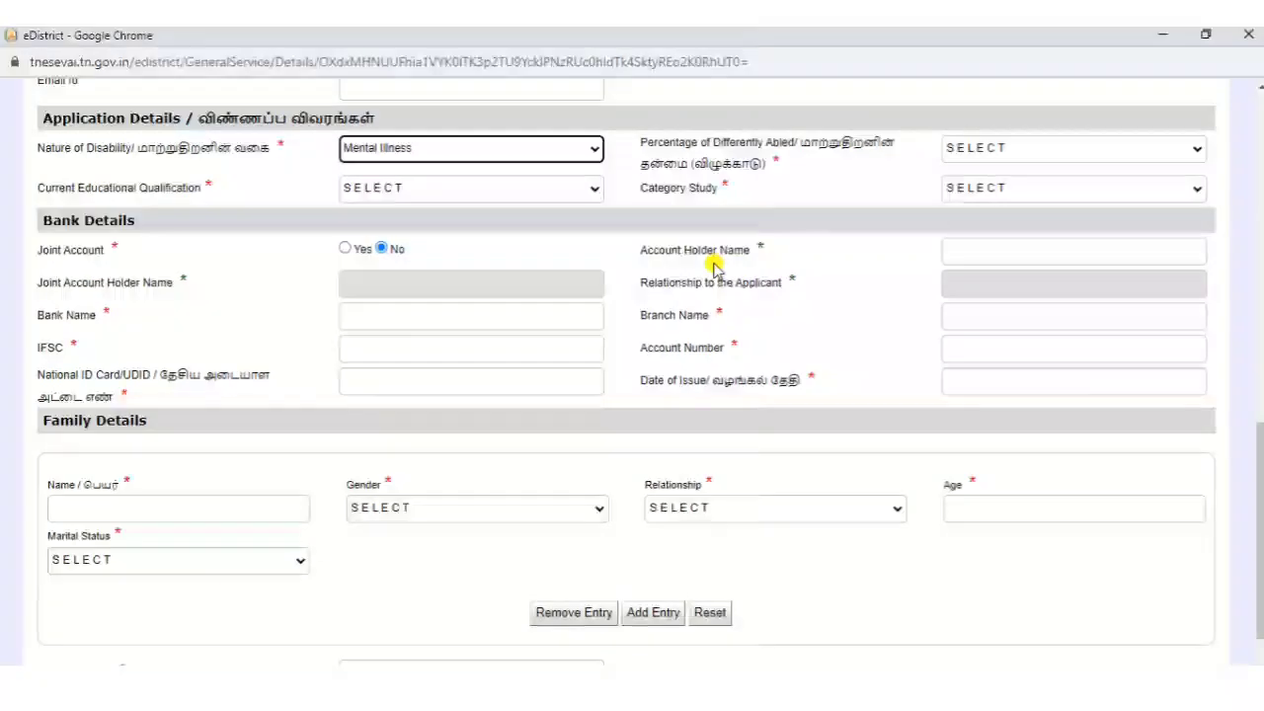
pyautogui.click(836, 178)
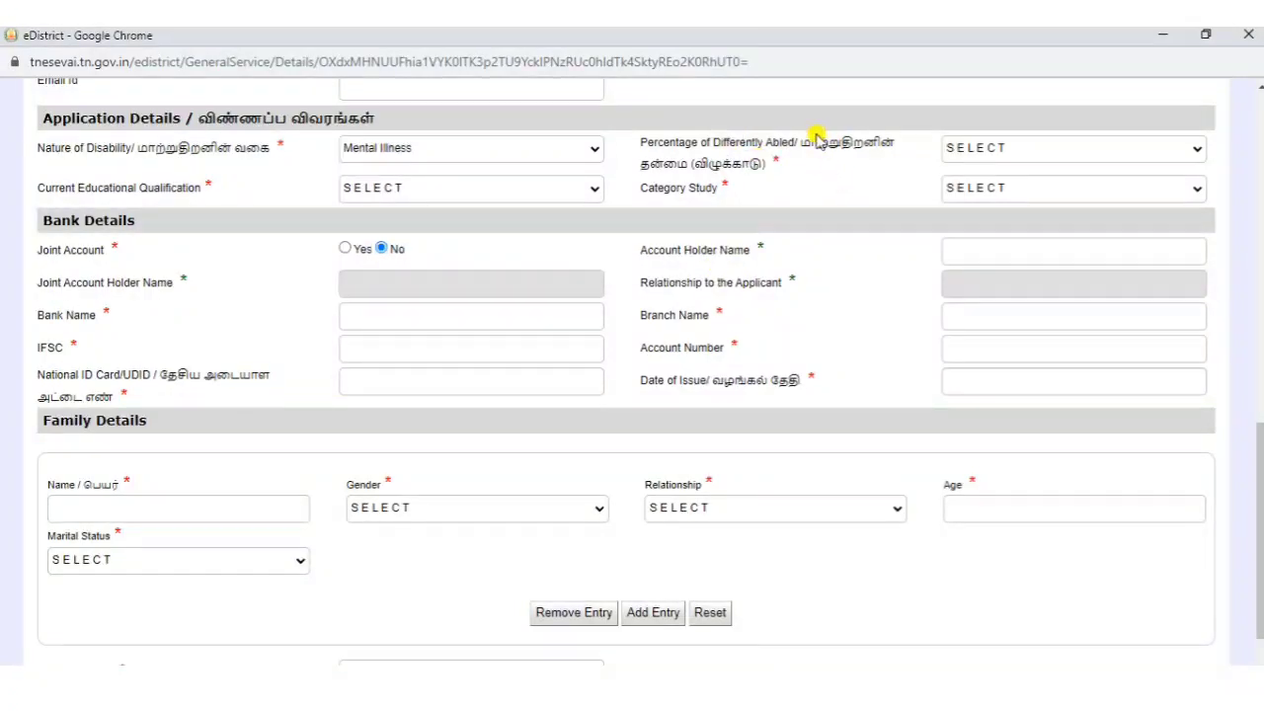
pyautogui.click(957, 151)
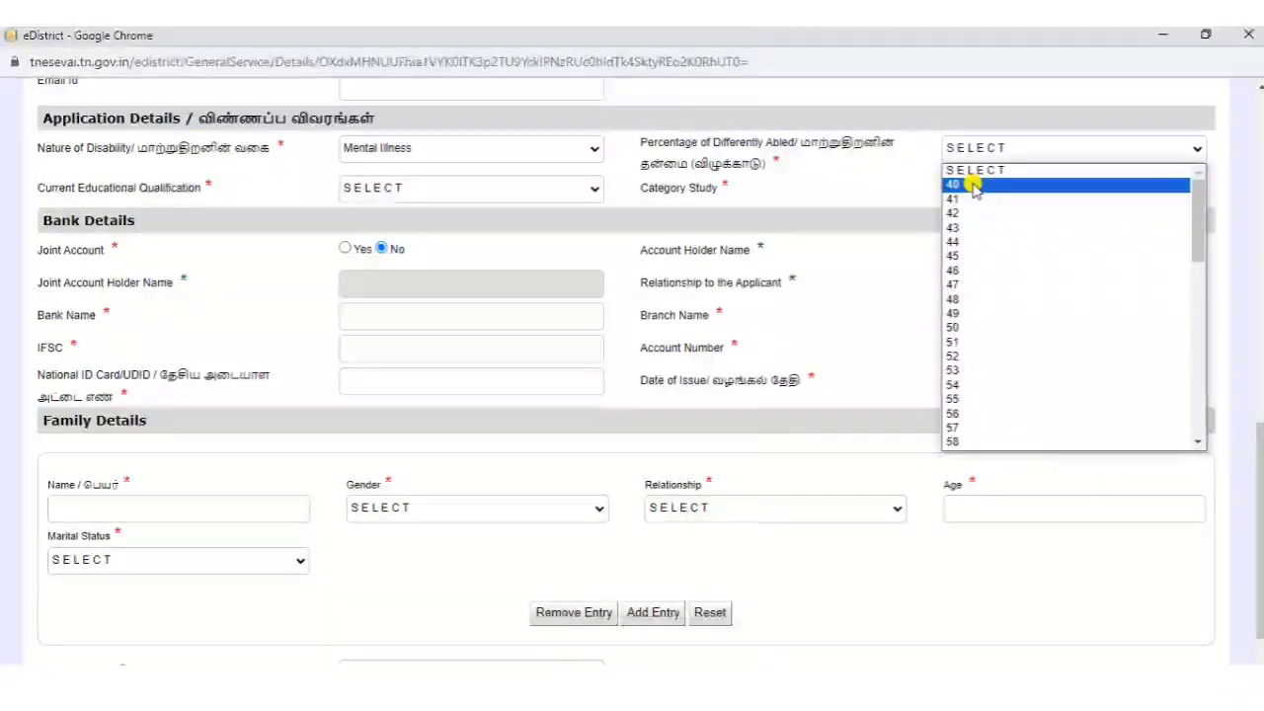
pyautogui.click(973, 185)
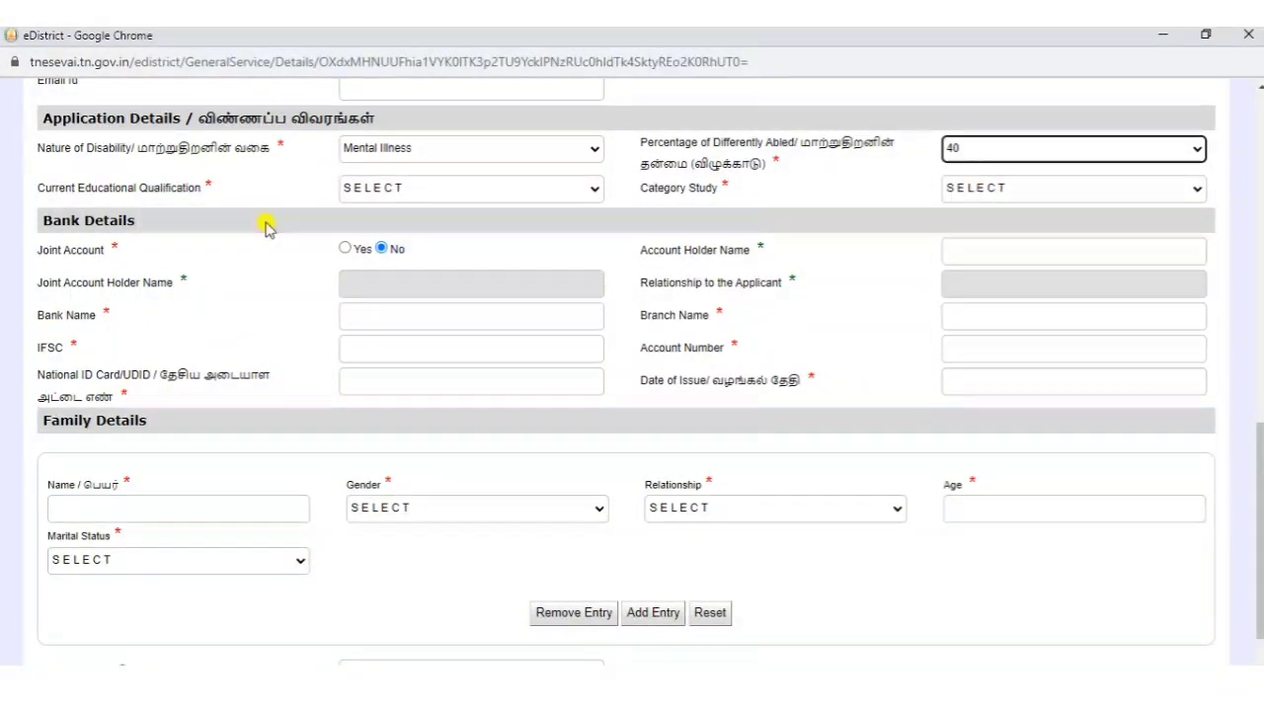
# - Set the current educational qualification to UG and the category of study to Regular
pyautogui.click(417, 190)
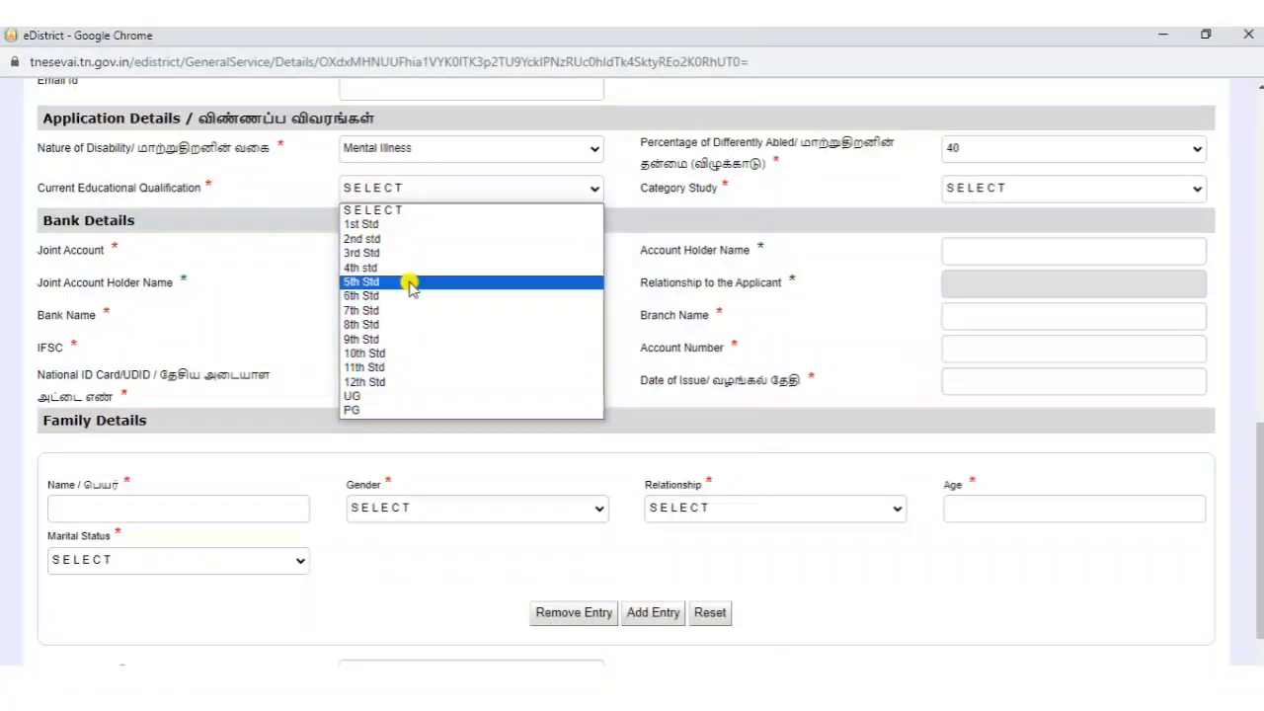
pyautogui.click(402, 395)
pyautogui.click(718, 221)
pyautogui.click(1034, 190)
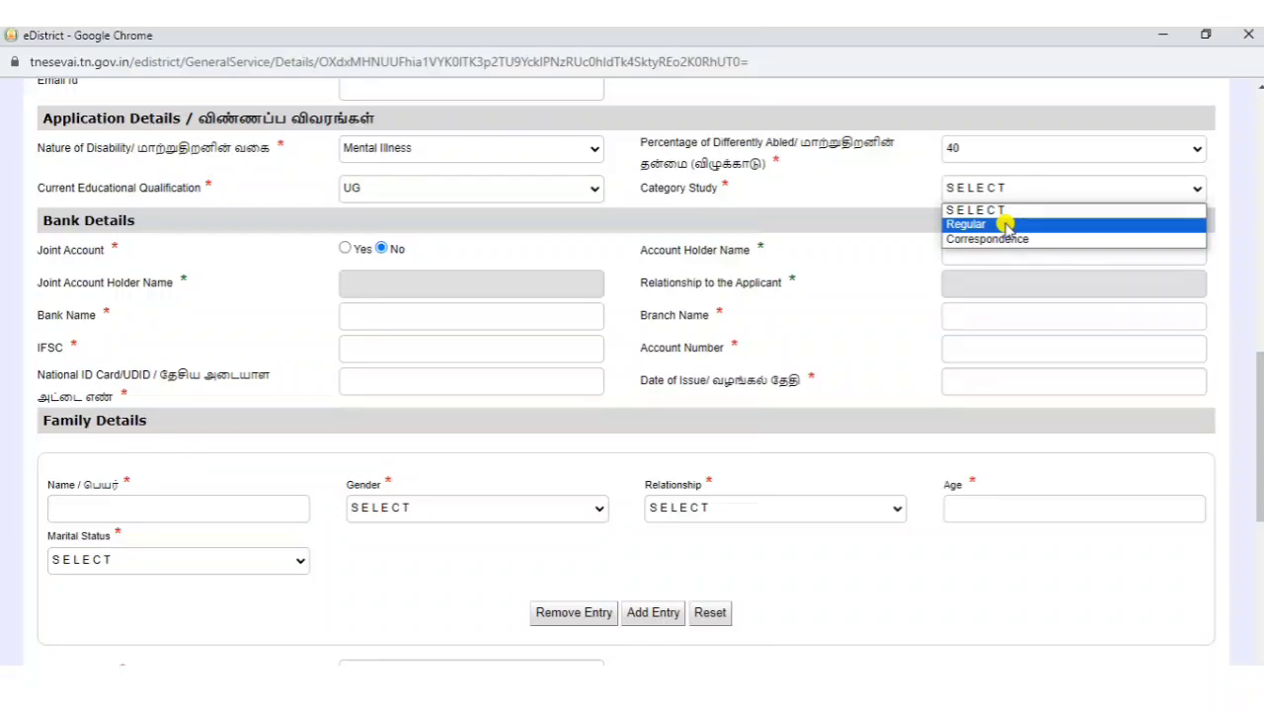
pyautogui.click(1005, 225)
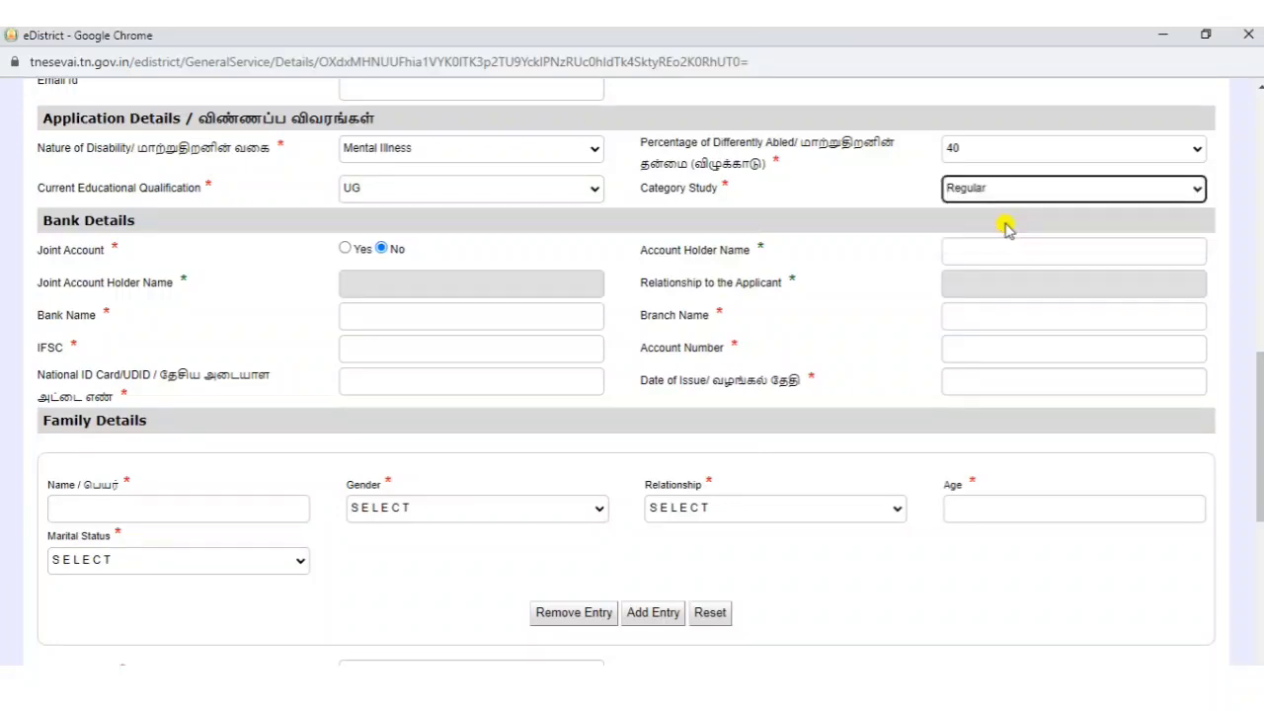
pyautogui.click(737, 192)
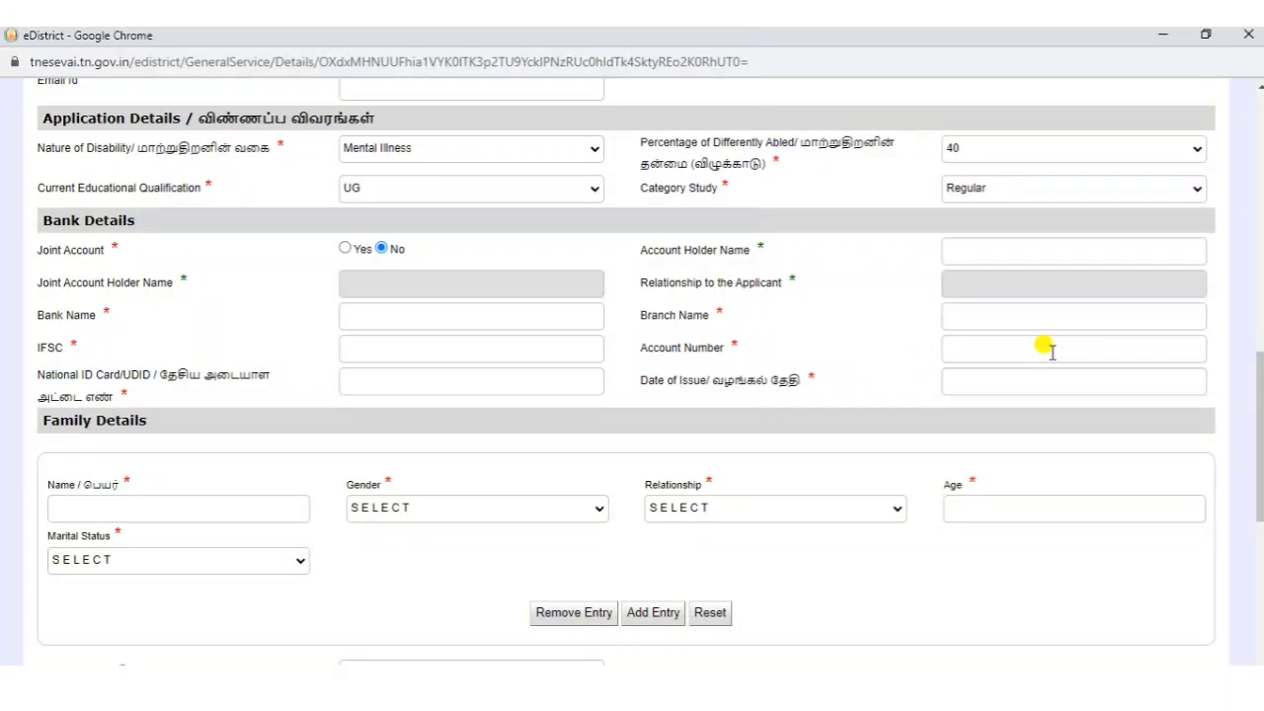
# - Set Joint Account to Yes and go through the relationship, bank name, branch, IFSC, account number and National ID Card/UDID fields without filling them
pyautogui.click(344, 250)
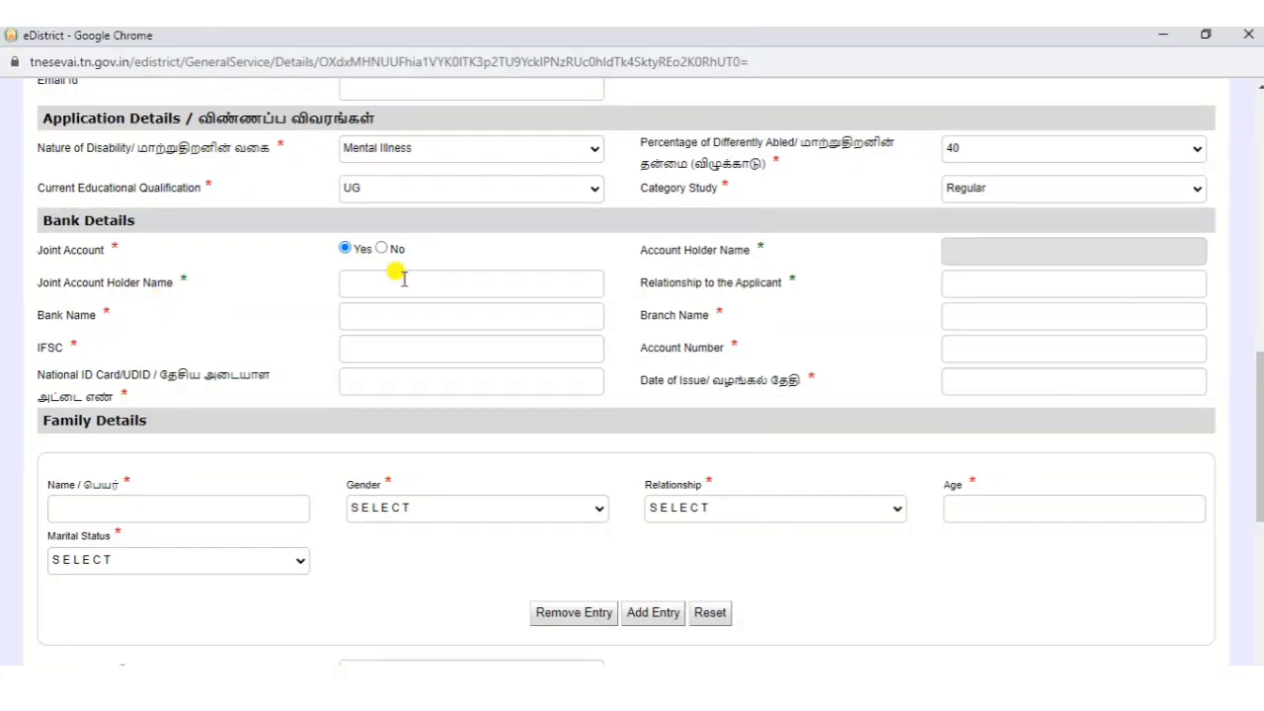
pyautogui.click(975, 288)
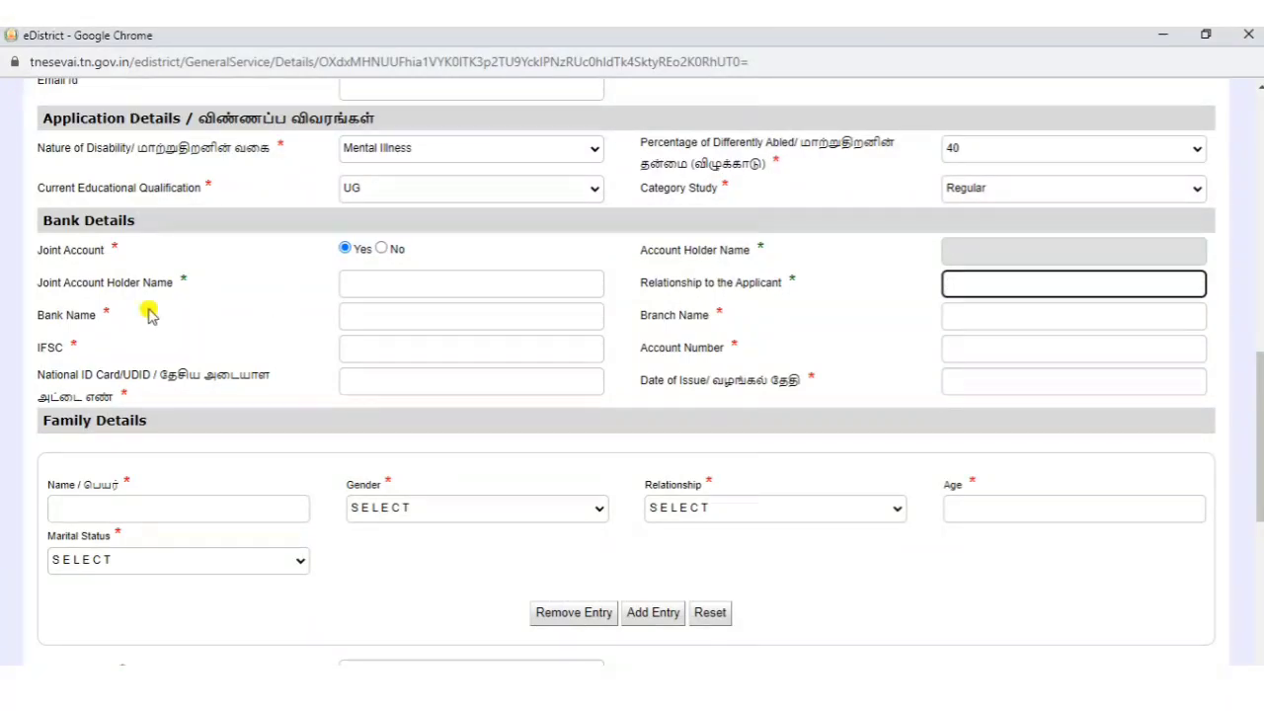
pyautogui.click(380, 318)
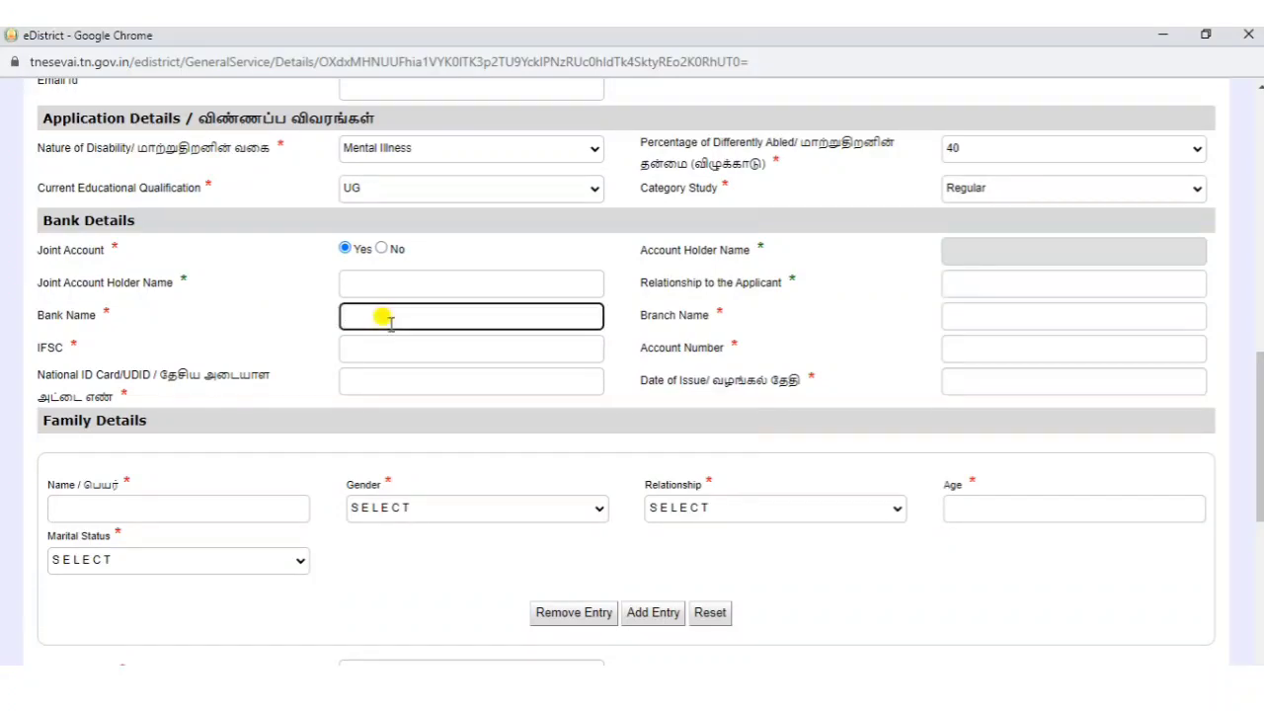
pyautogui.click(949, 317)
pyautogui.click(430, 344)
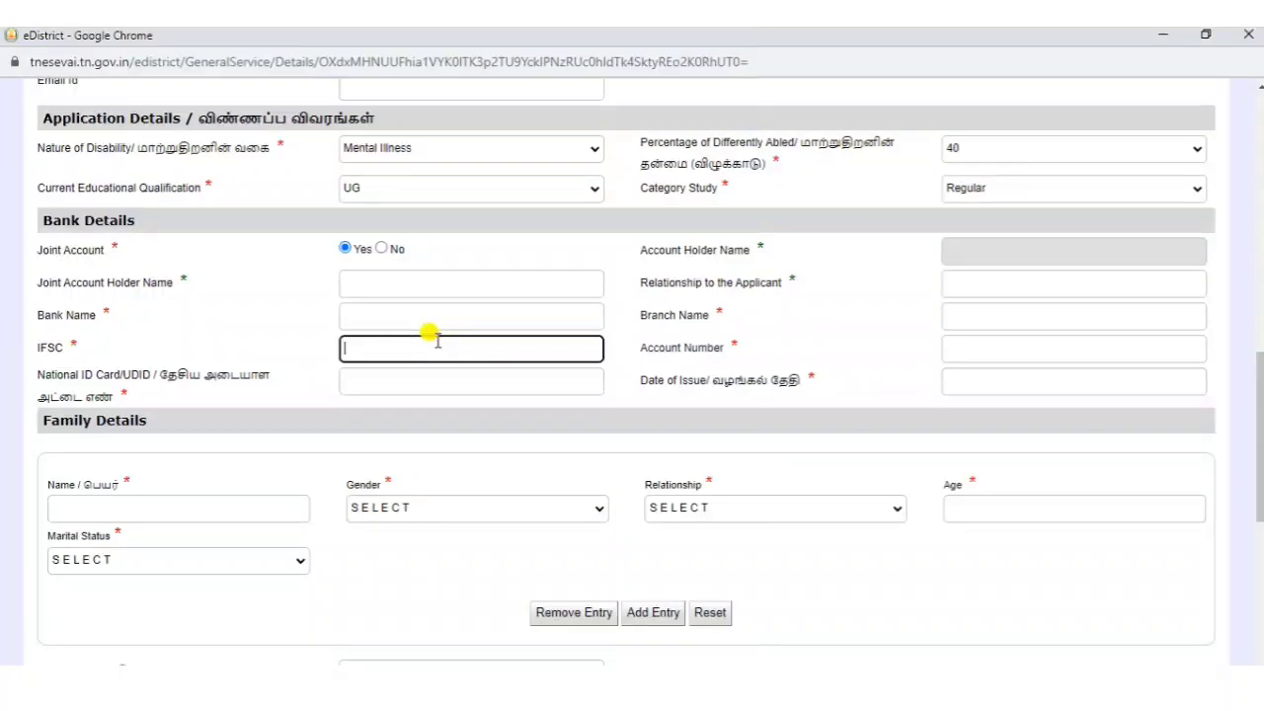
pyautogui.click(952, 343)
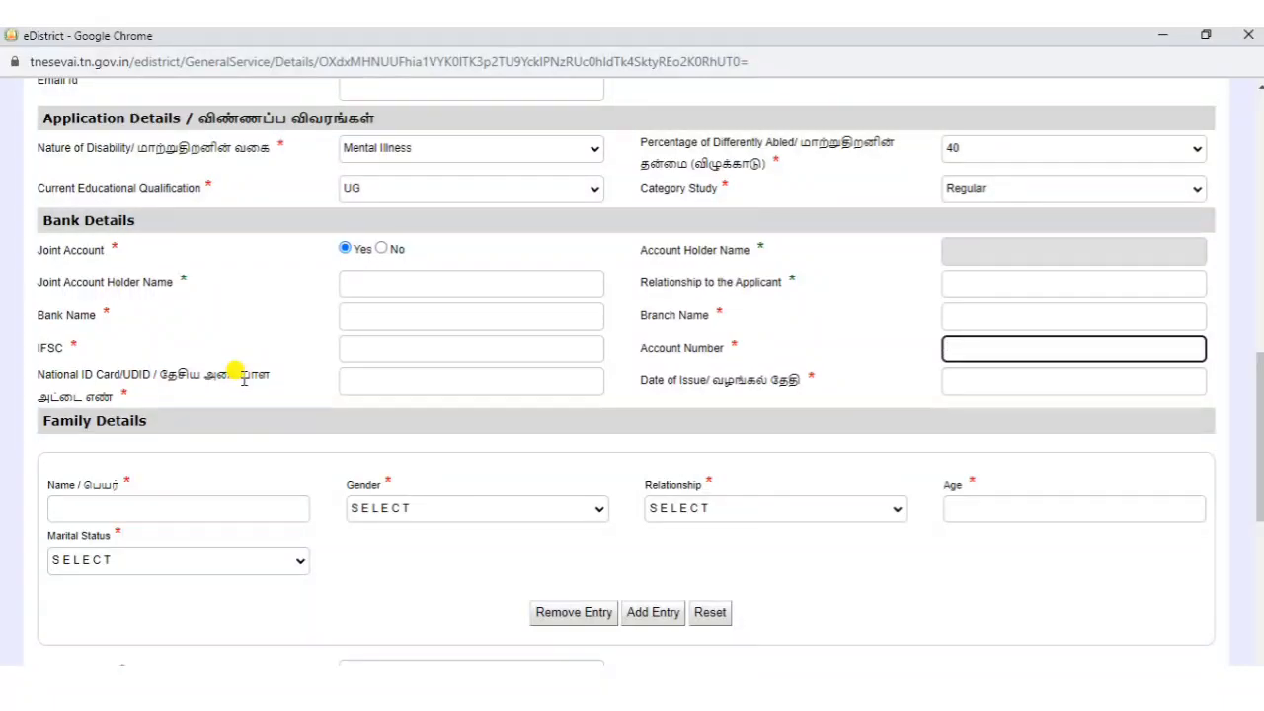
pyautogui.click(444, 387)
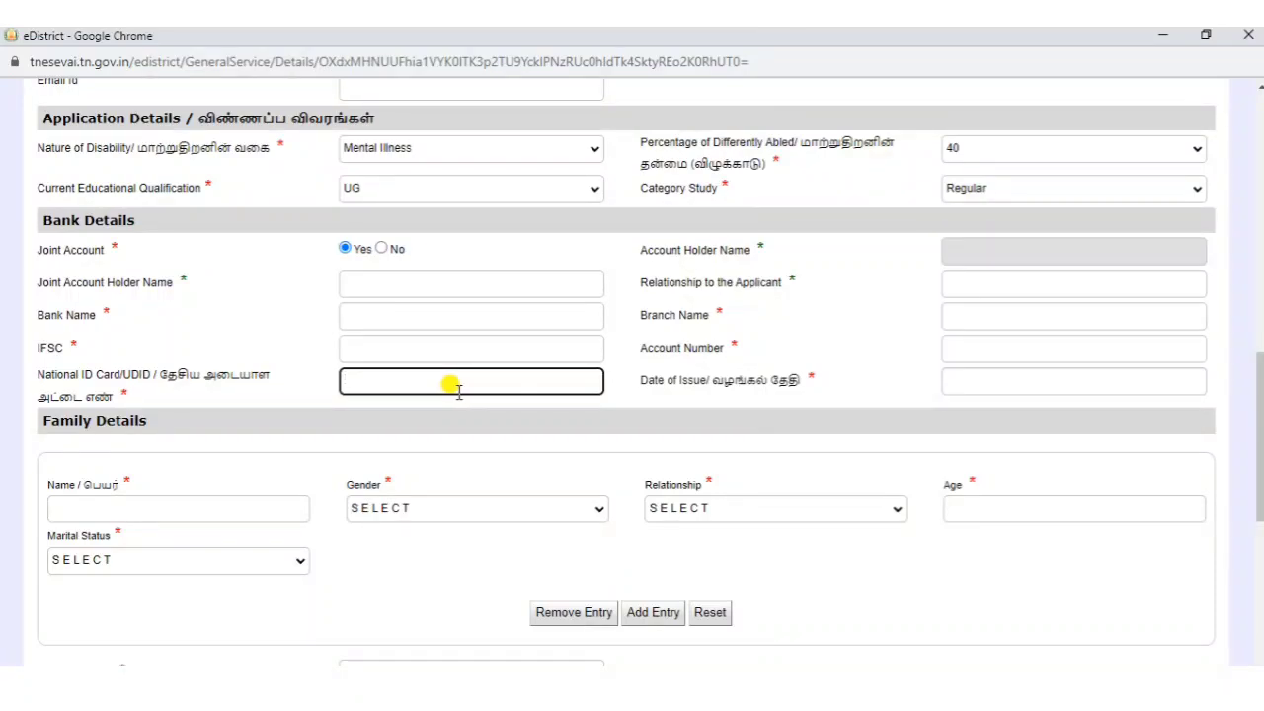
# - Set the Date of Issue of the National ID Card/UDID to 2021-03-04
pyautogui.click(1068, 388)
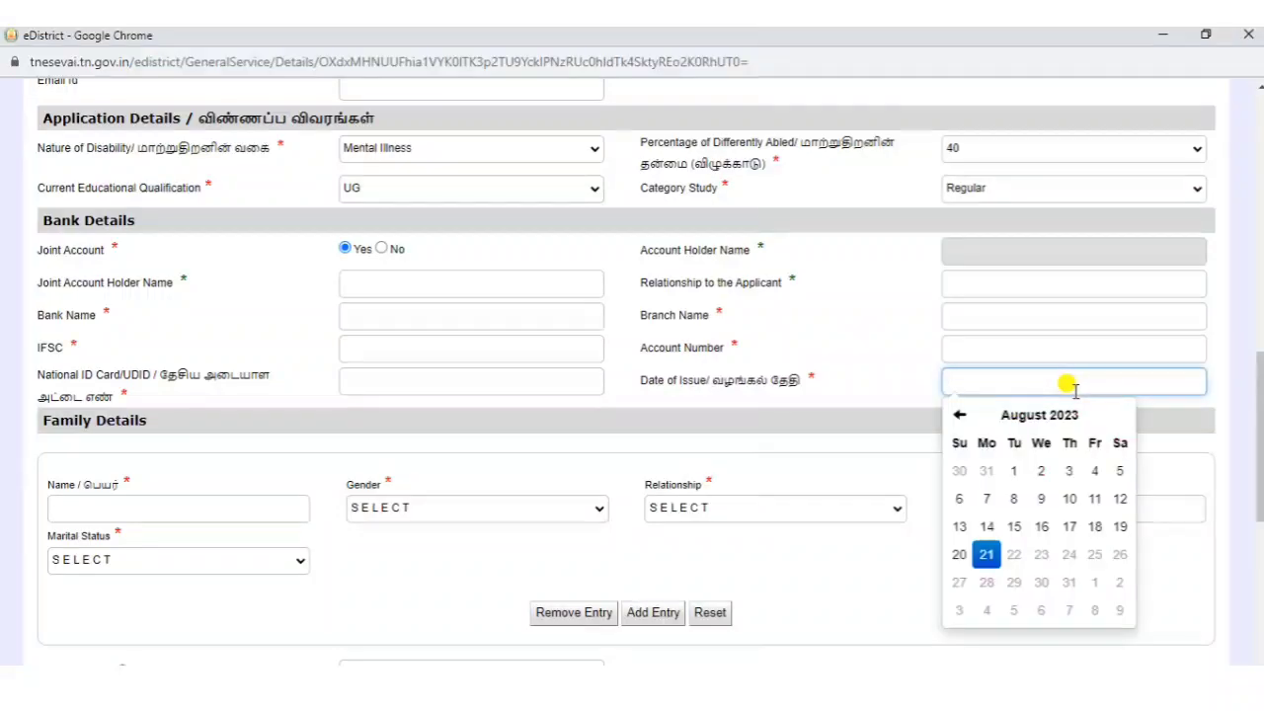
pyautogui.click(1047, 415)
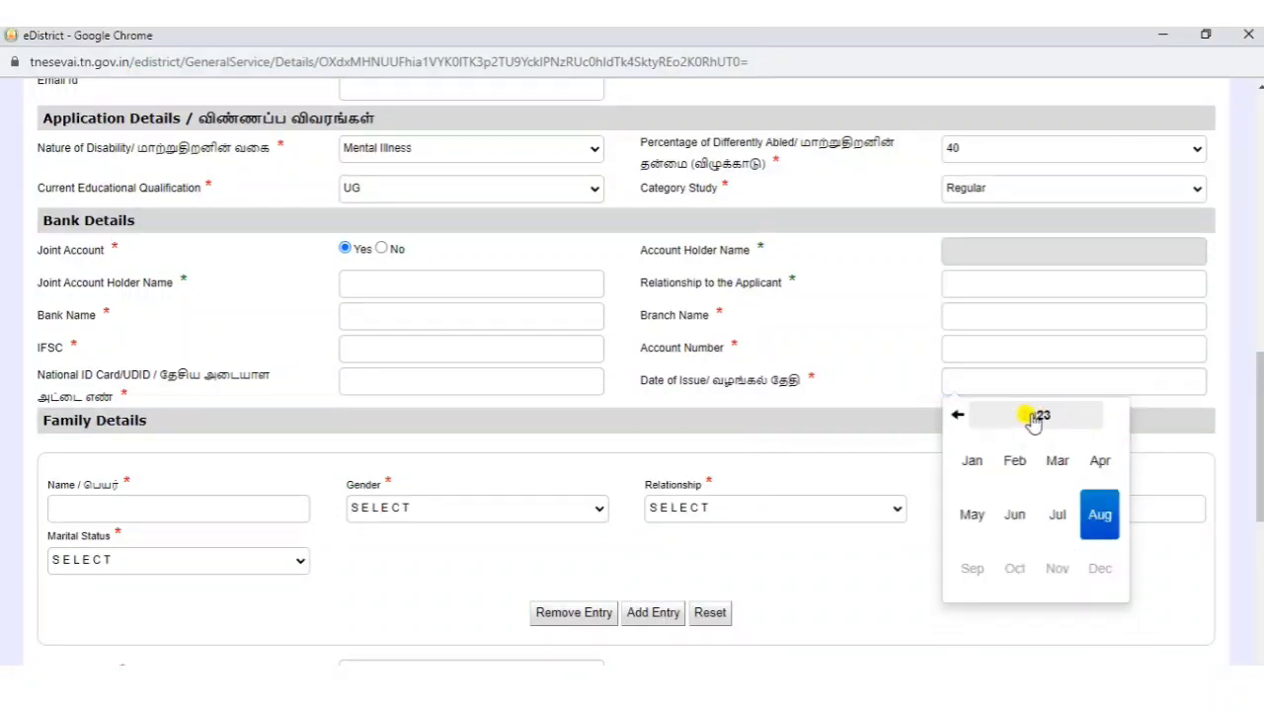
pyautogui.click(958, 416)
pyautogui.click(957, 416)
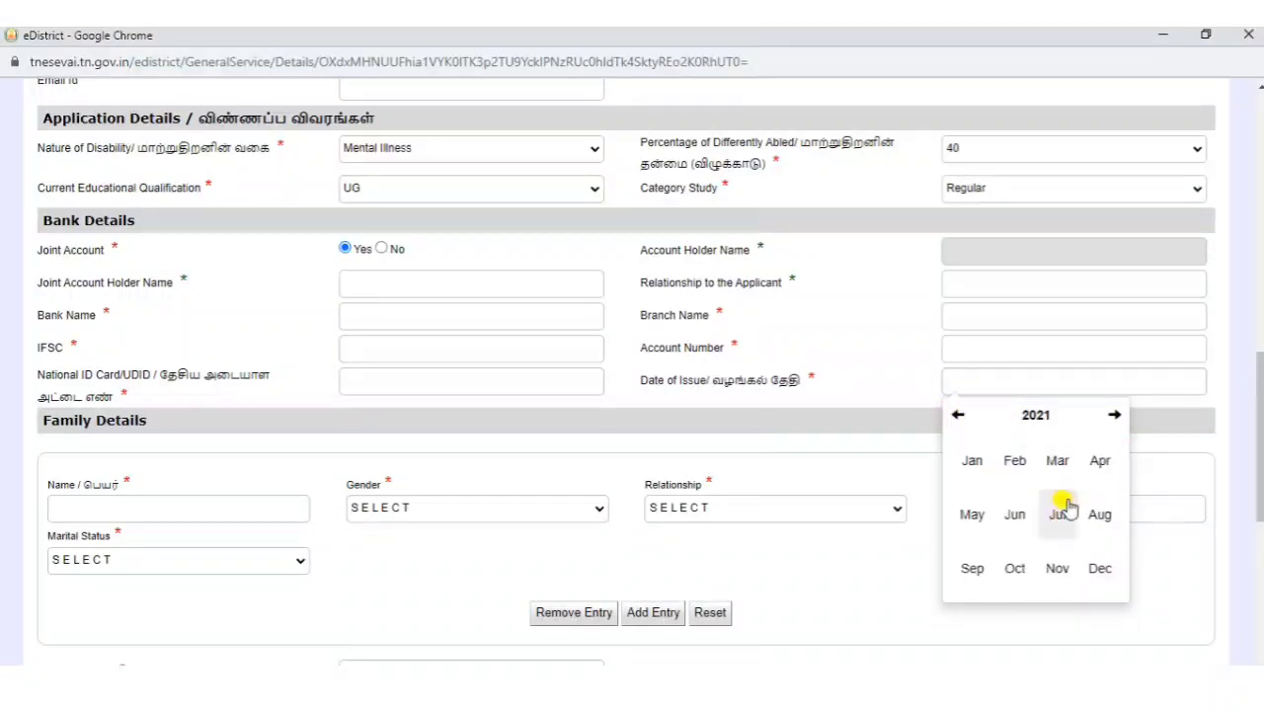
pyautogui.click(1057, 460)
pyautogui.click(1069, 473)
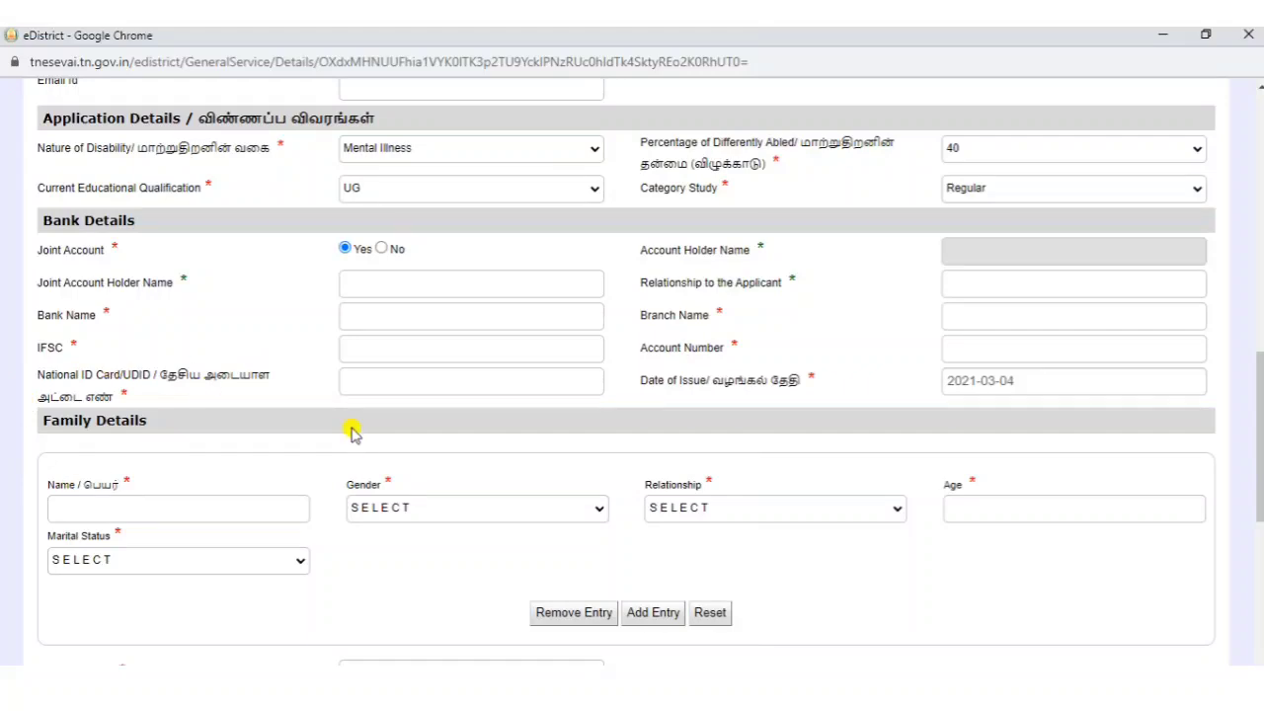
# - Fill in the first Family Details entry with the father's name, gender Male, relationship Father, age 49 and marital status Married
pyautogui.moveTo(1260, 440); pyautogui.dragTo(1260, 513)
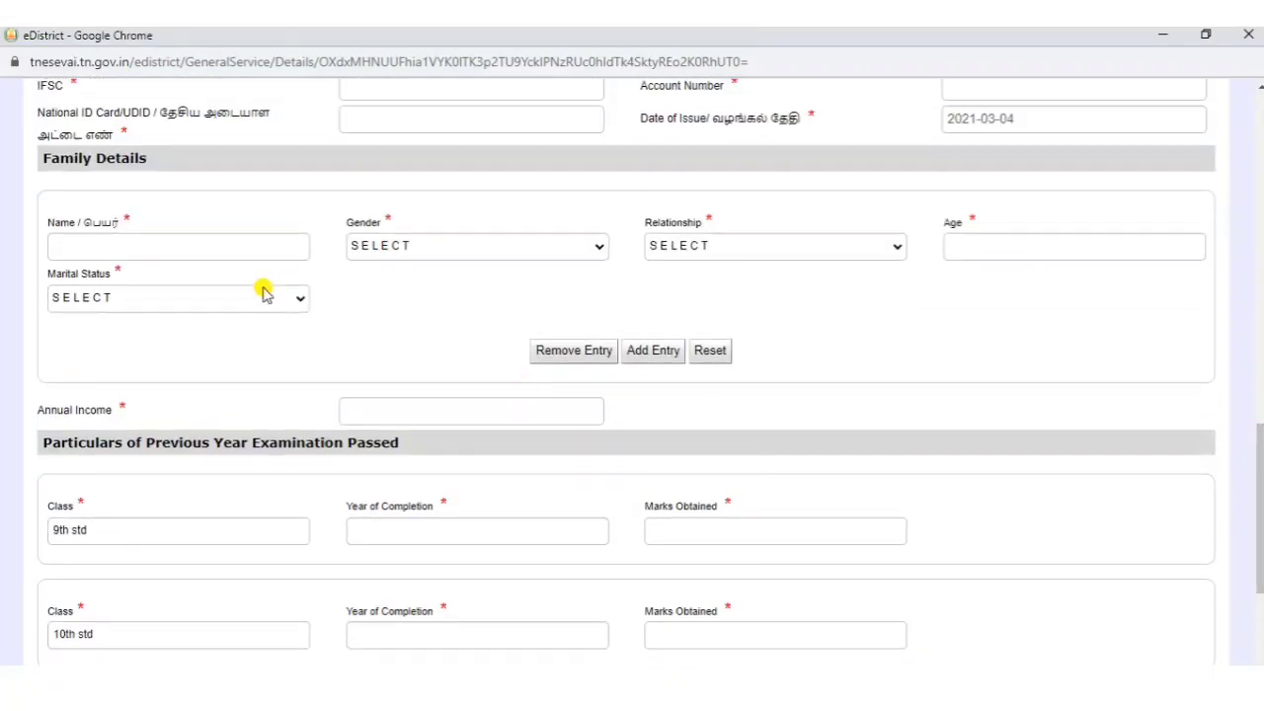
pyautogui.click(138, 237)
pyautogui.write('RAVI')
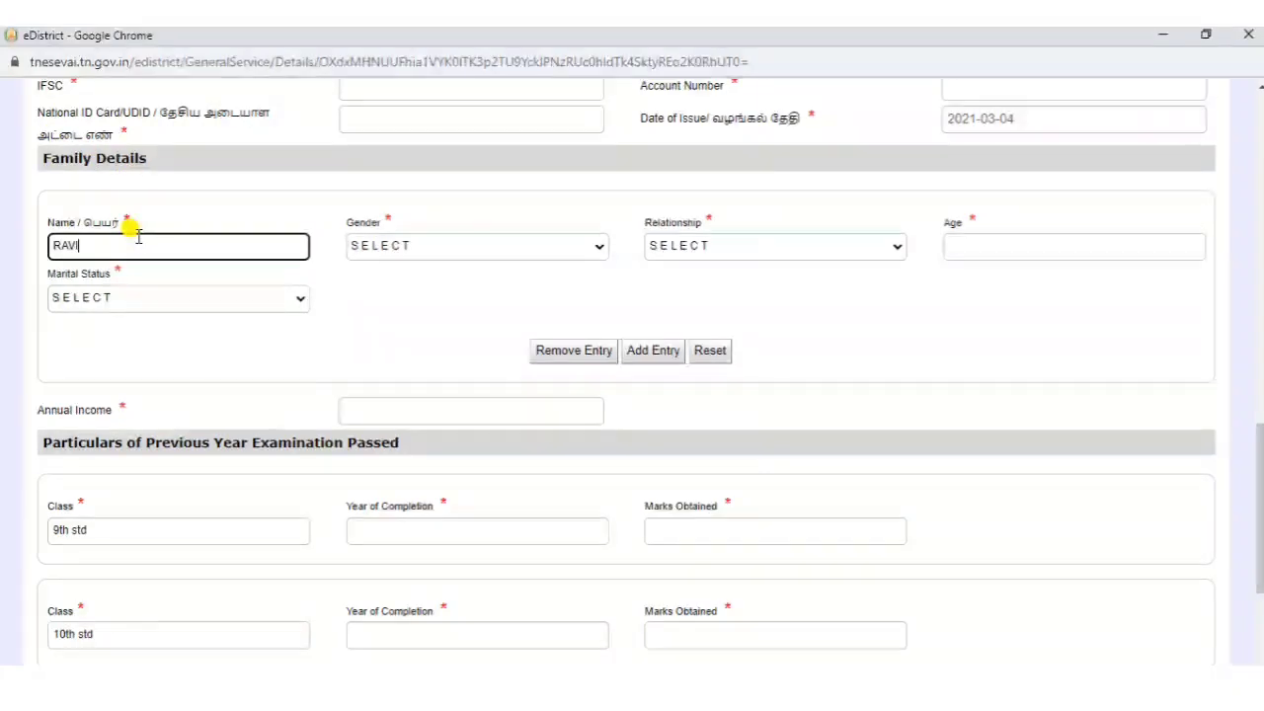
pyautogui.click(437, 249)
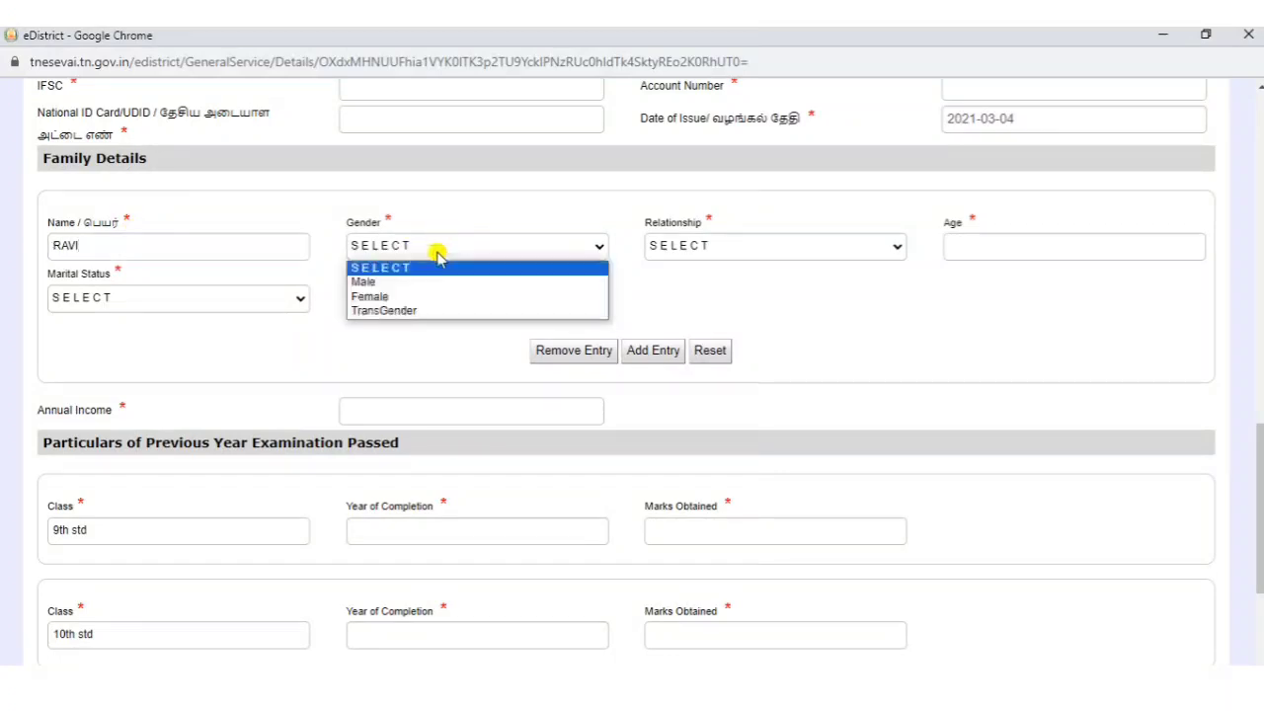
pyautogui.click(713, 248)
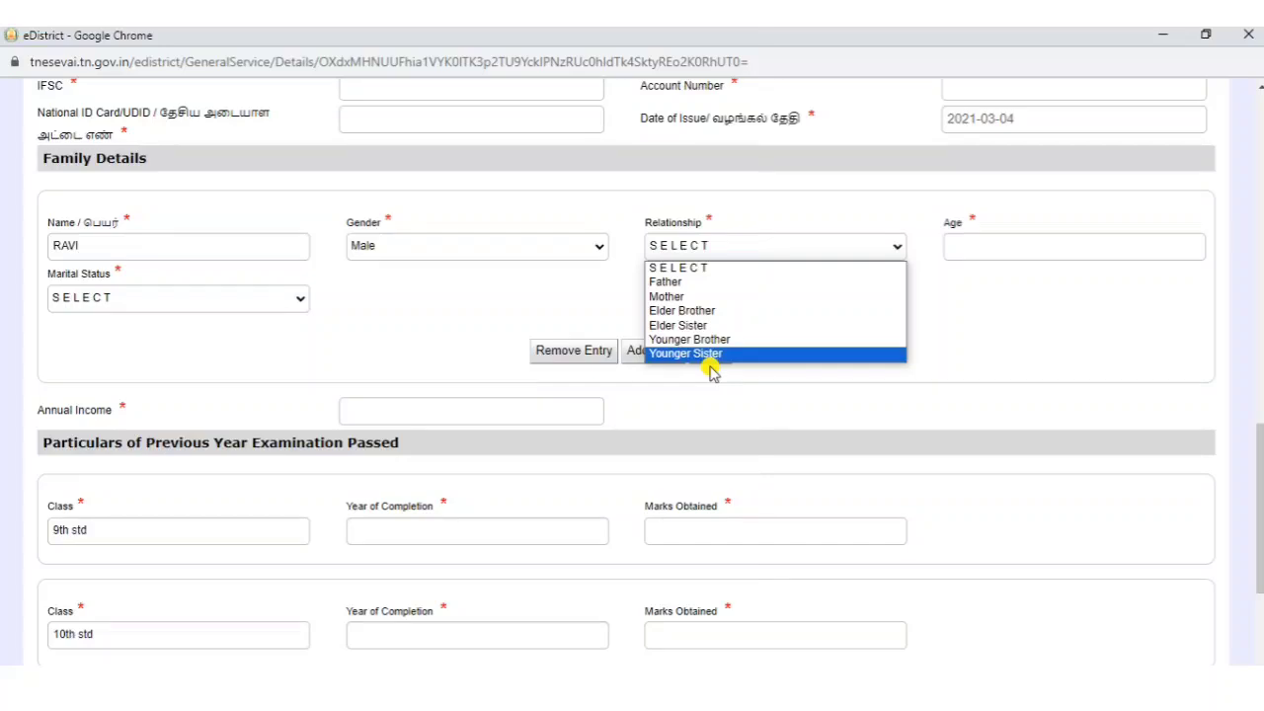
pyautogui.click(713, 283)
pyautogui.click(993, 249)
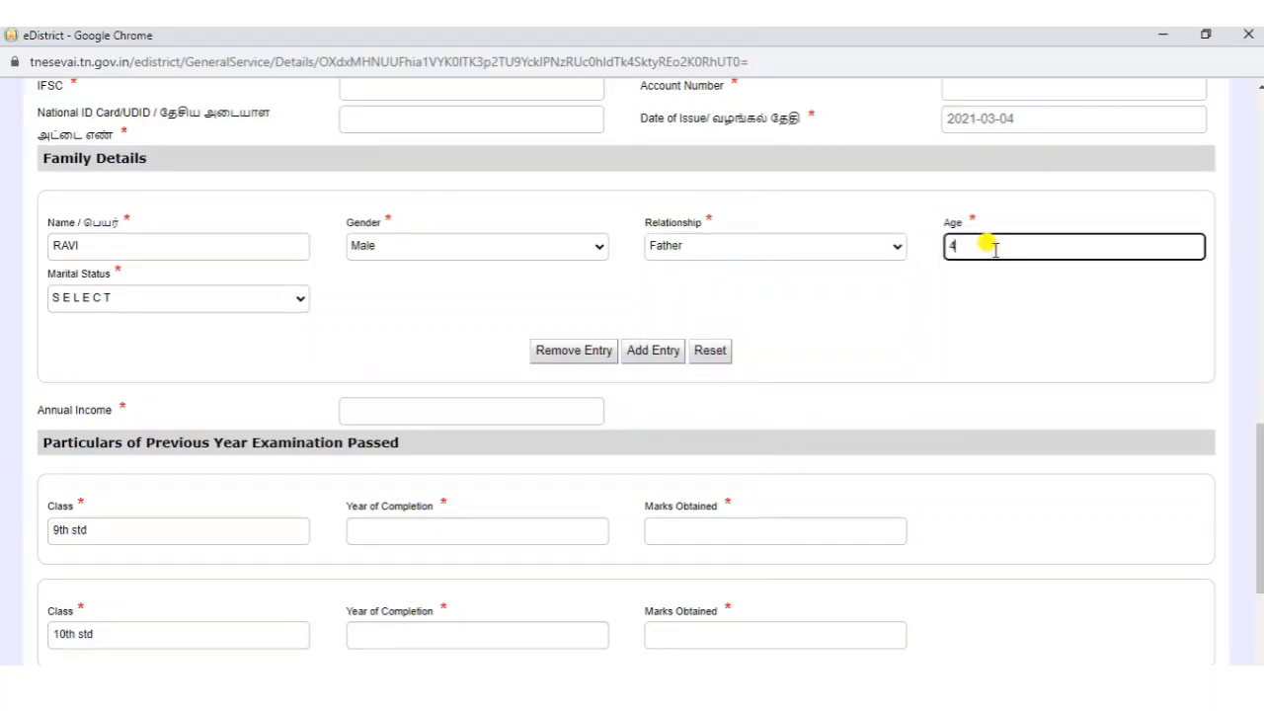
pyautogui.click(247, 297)
pyautogui.click(242, 336)
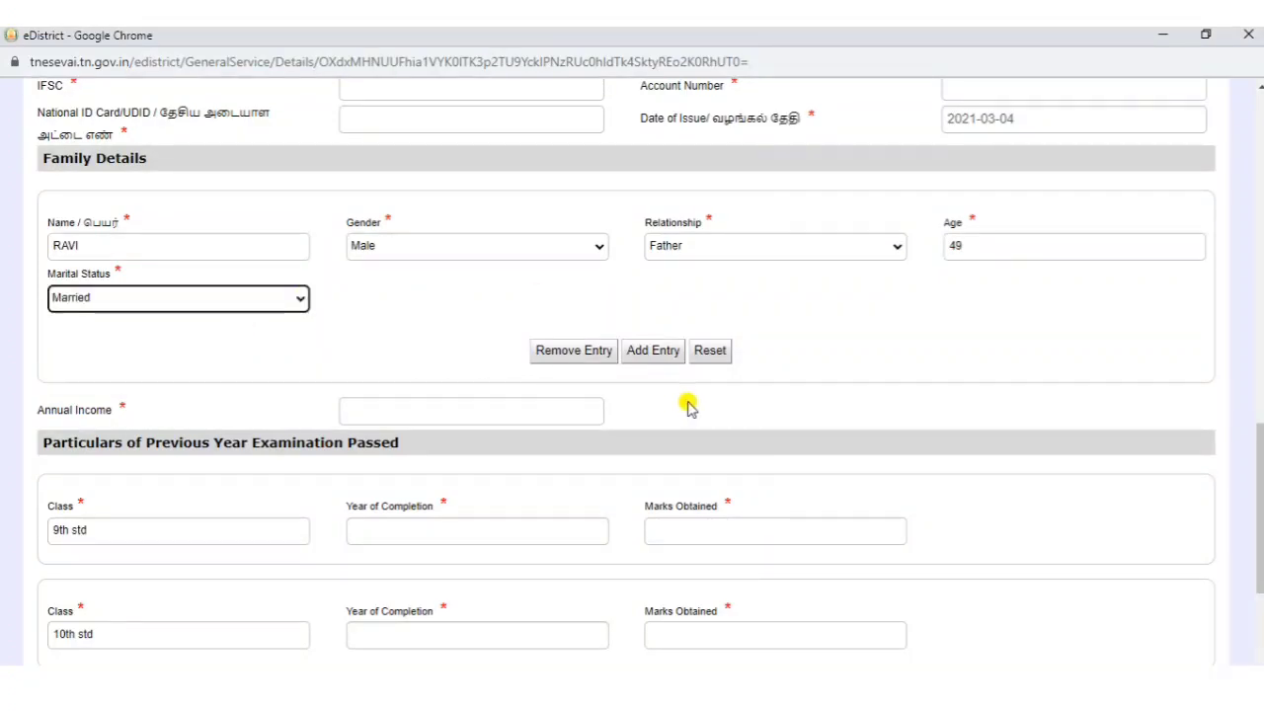
# - Add a Family Details entry with the mother's name, gender Female, relationship Mother, age 40 and marital status Married, plus a blank third entry
pyautogui.click(655, 352)
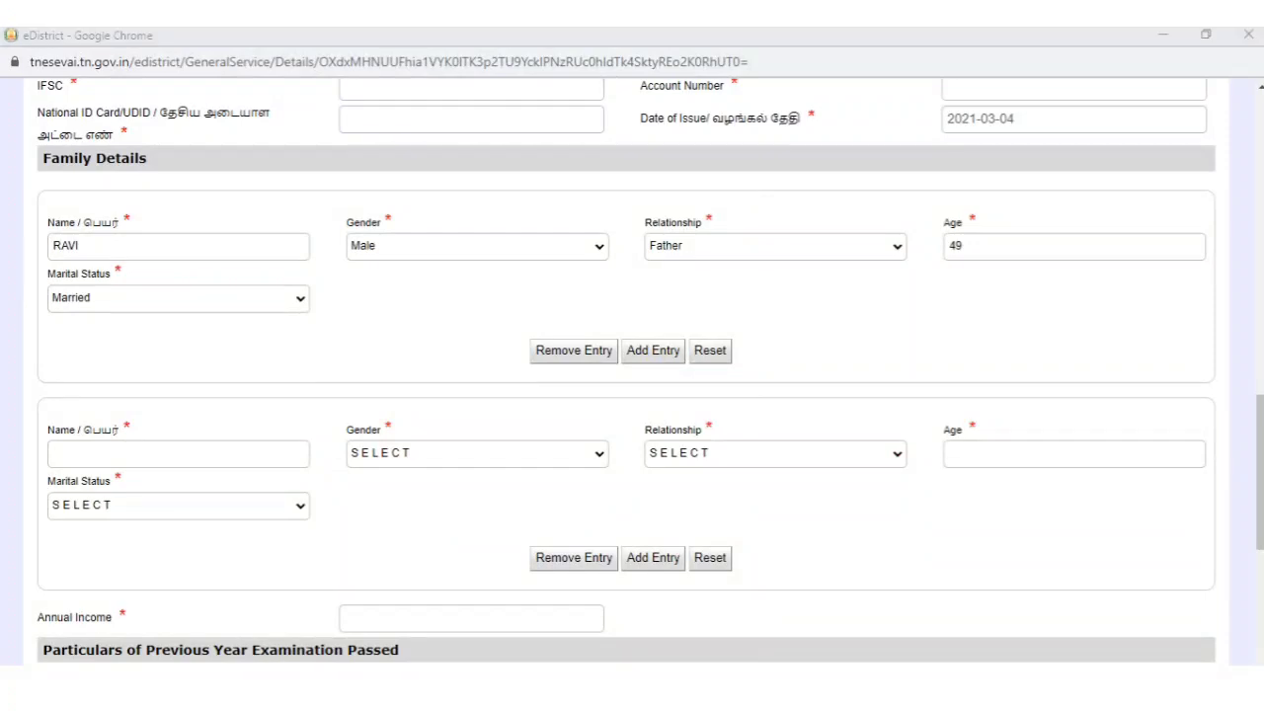
pyautogui.click(187, 454)
pyautogui.write('ANNAM')
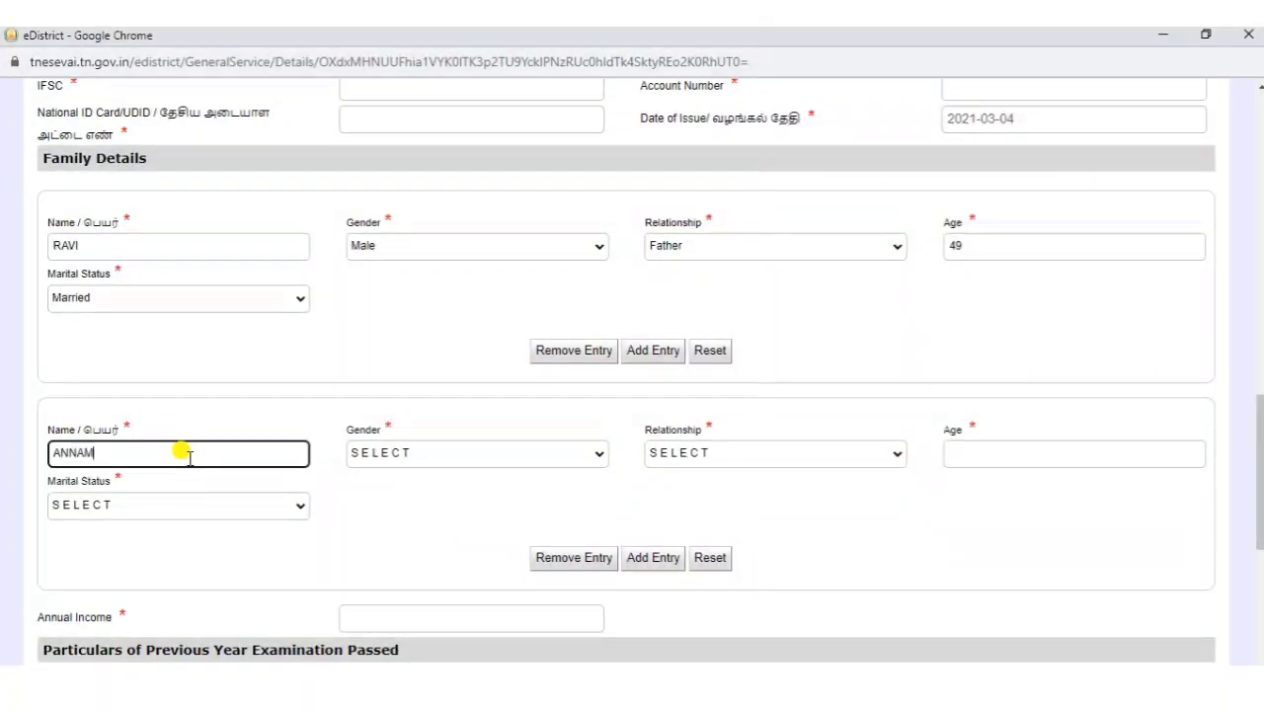
pyautogui.click(398, 453)
pyautogui.click(409, 503)
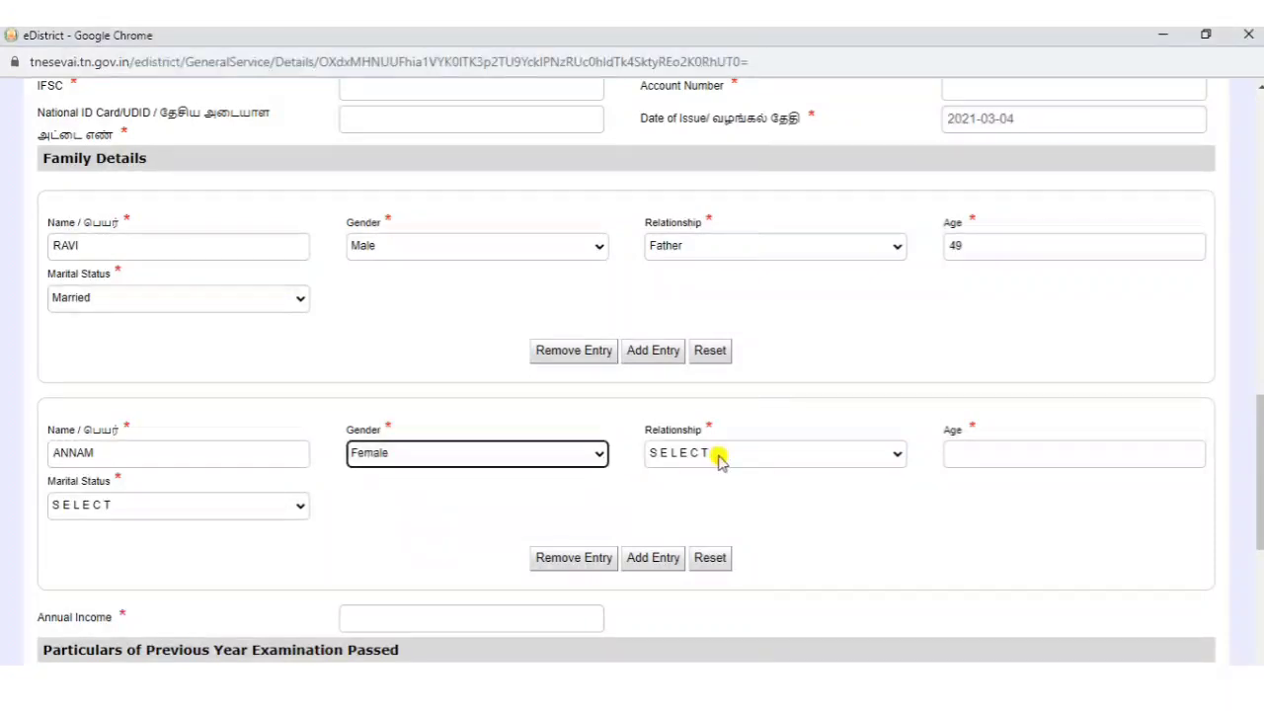
pyautogui.click(717, 455)
pyautogui.click(717, 504)
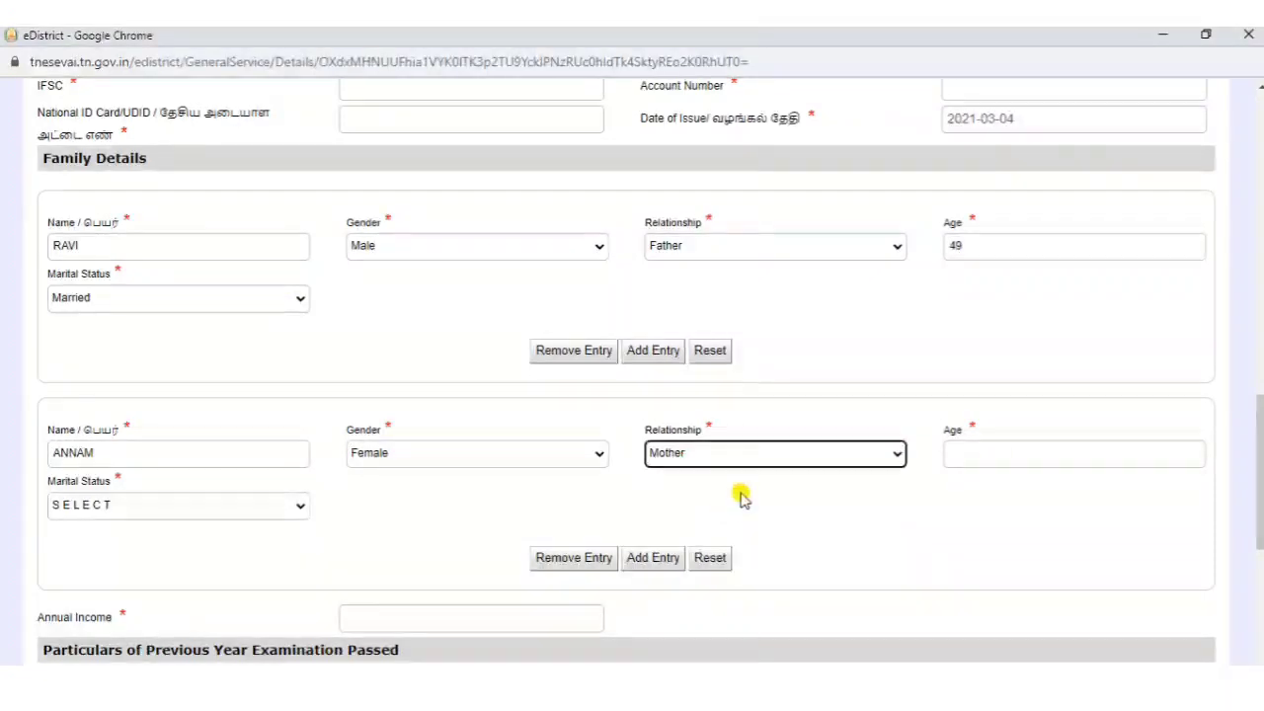
pyautogui.click(1062, 450)
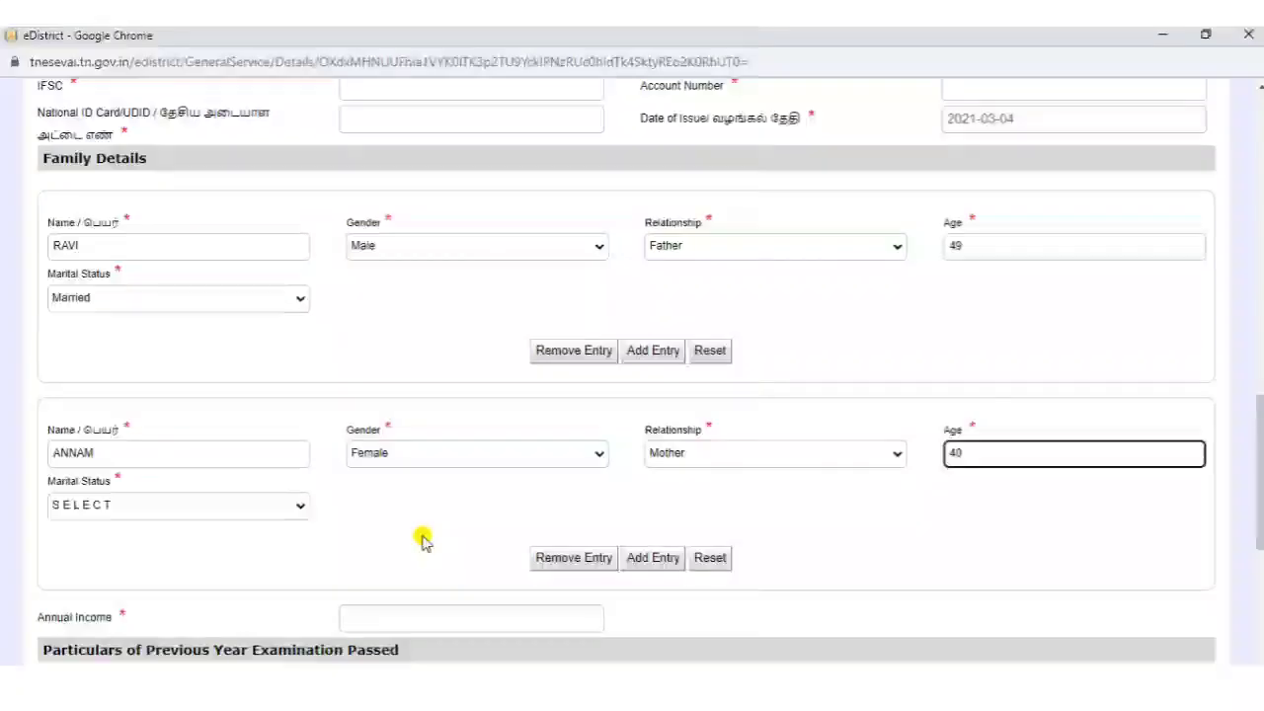
pyautogui.click(163, 505)
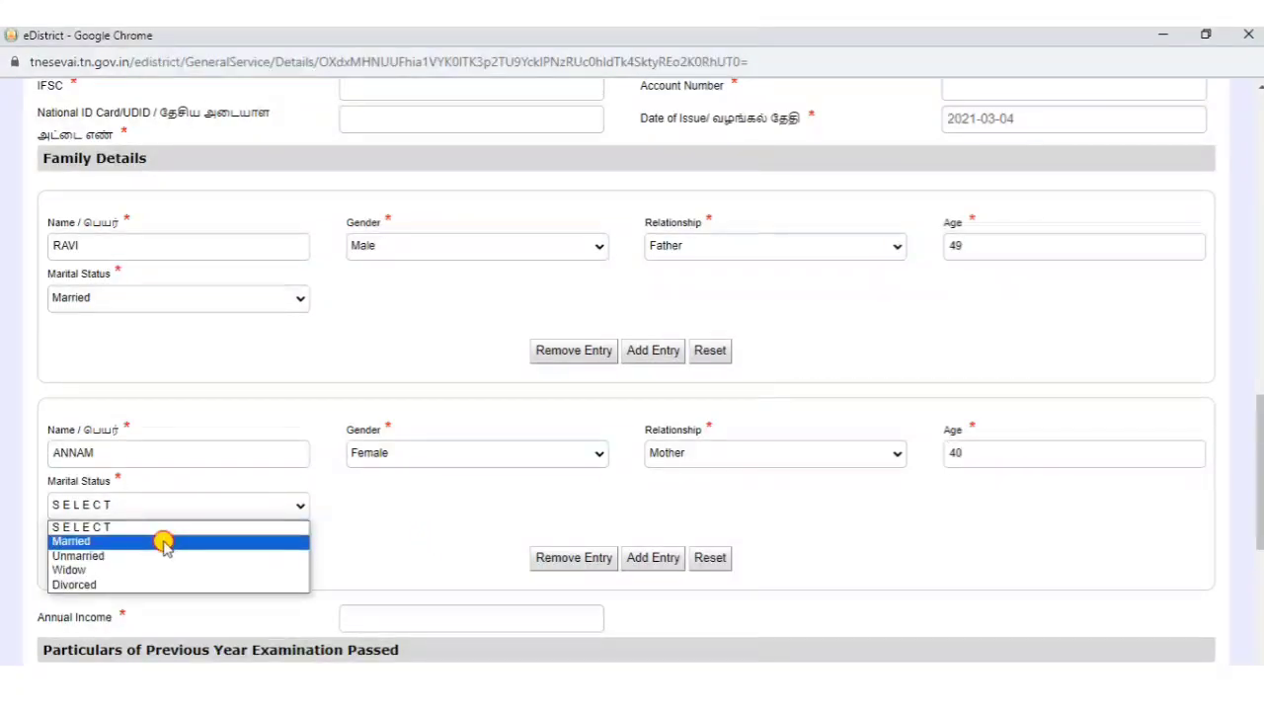
pyautogui.click(163, 543)
pyautogui.click(651, 557)
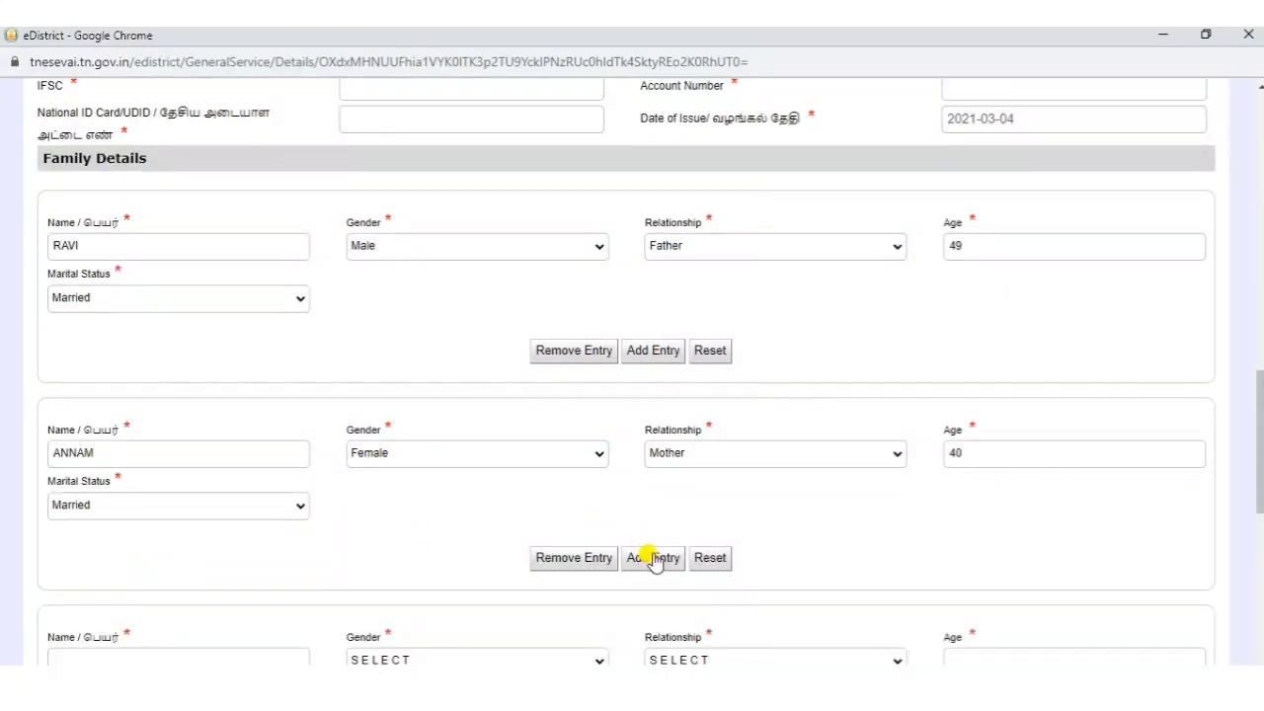
# - Go through the year of completion and marks obtained fields for 9th and 10th std without filling them
pyautogui.scroll(-3, 440, 471)
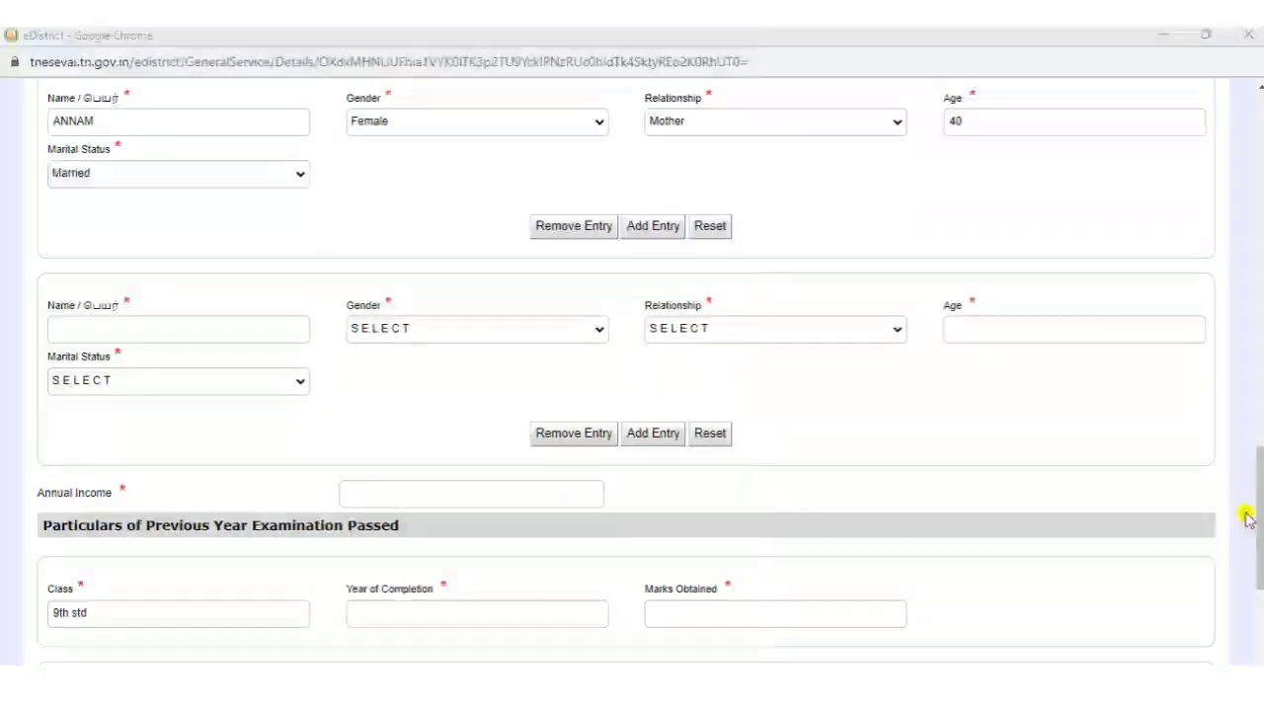
pyautogui.moveTo(1262, 523); pyautogui.dragTo(1261, 600)
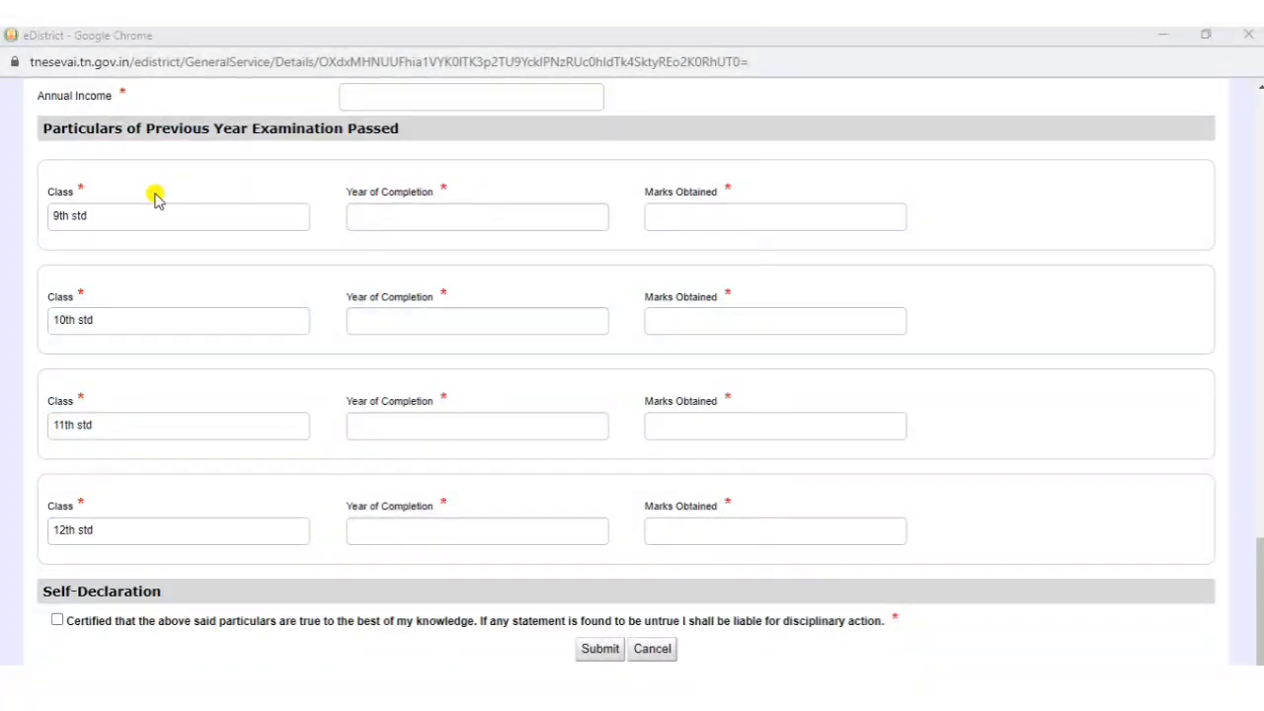
pyautogui.click(441, 224)
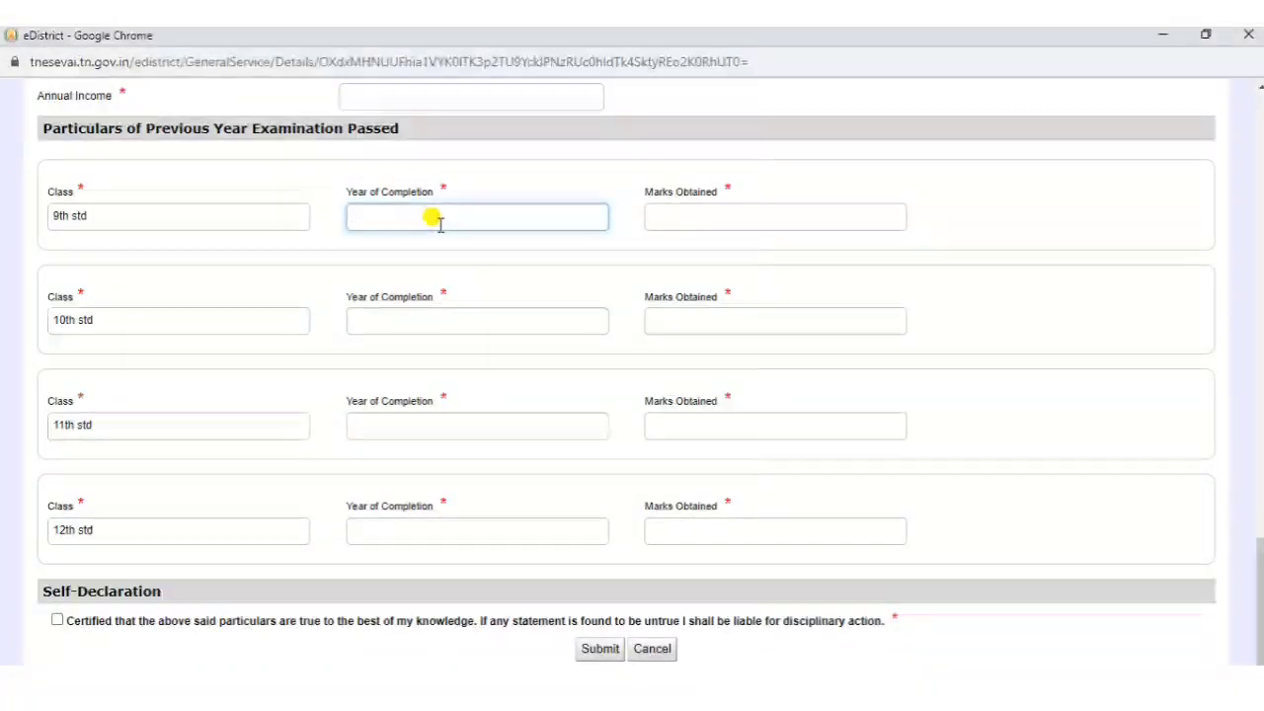
pyautogui.click(715, 212)
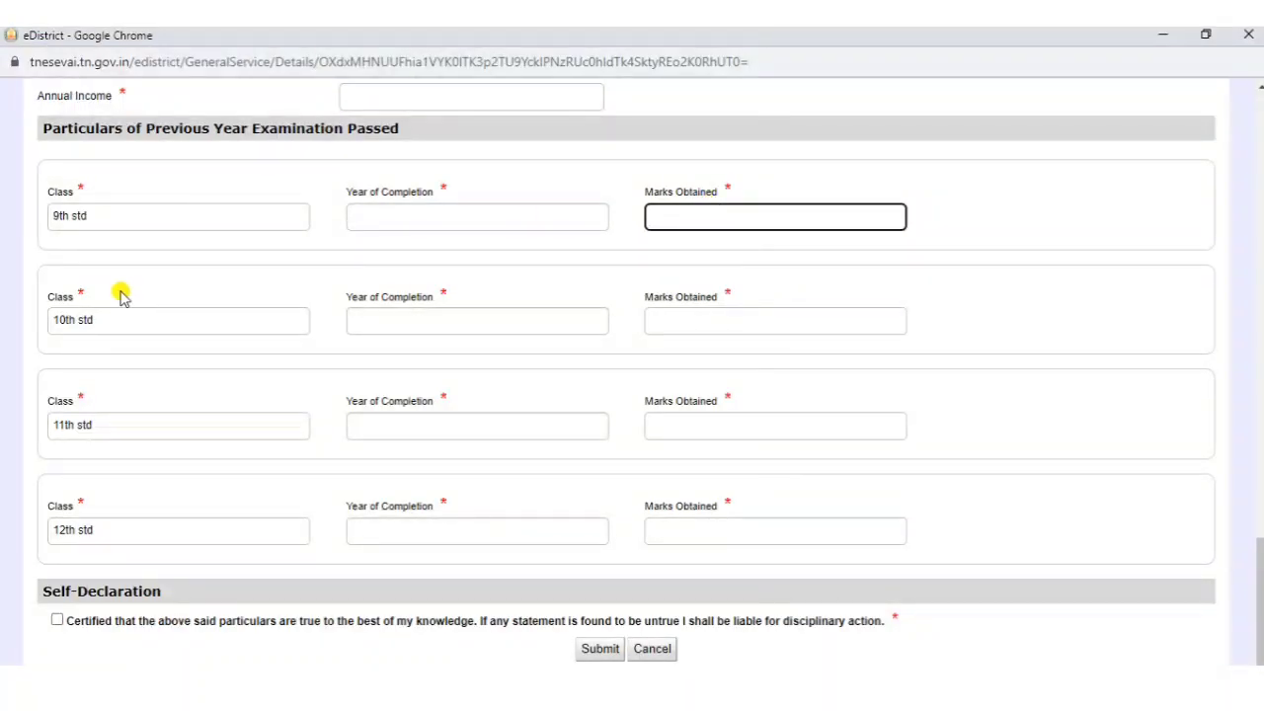
pyautogui.click(363, 318)
pyautogui.click(767, 326)
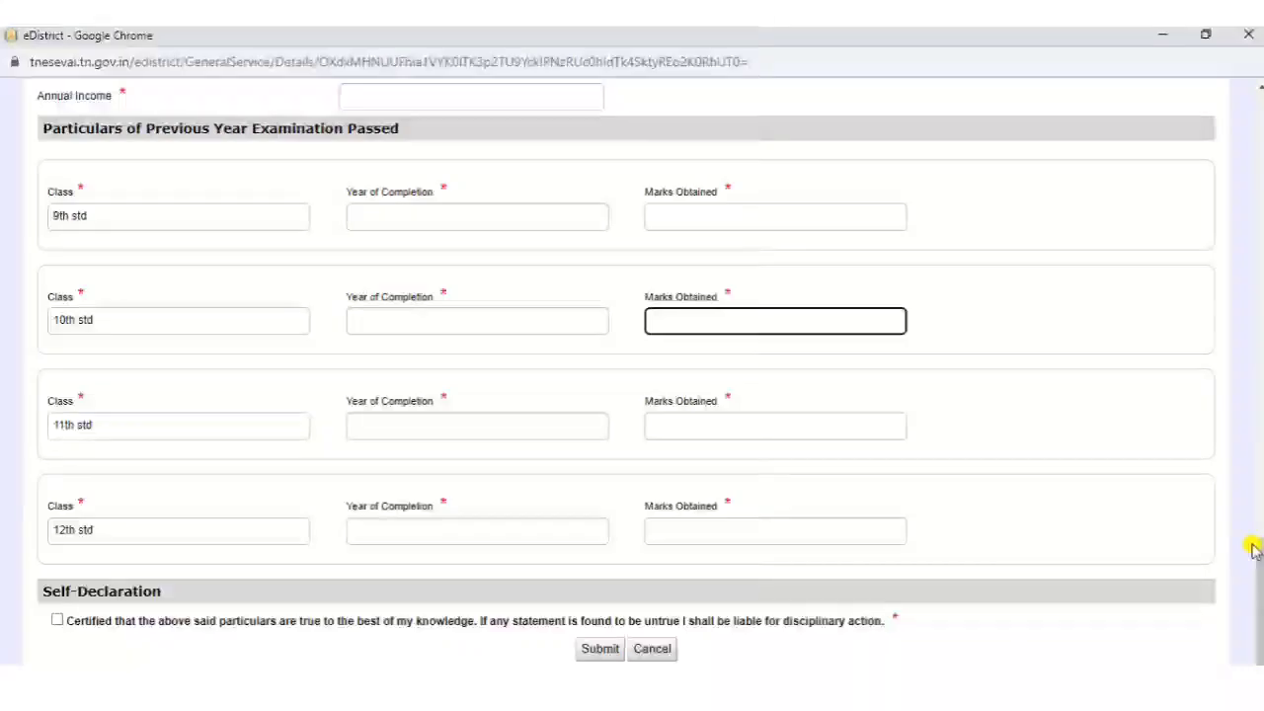
# - Accept the self-declaration and go to the required Ration Card No field in the Applicant Details
pyautogui.moveTo(1258, 549); pyautogui.dragTo(1261, 569)
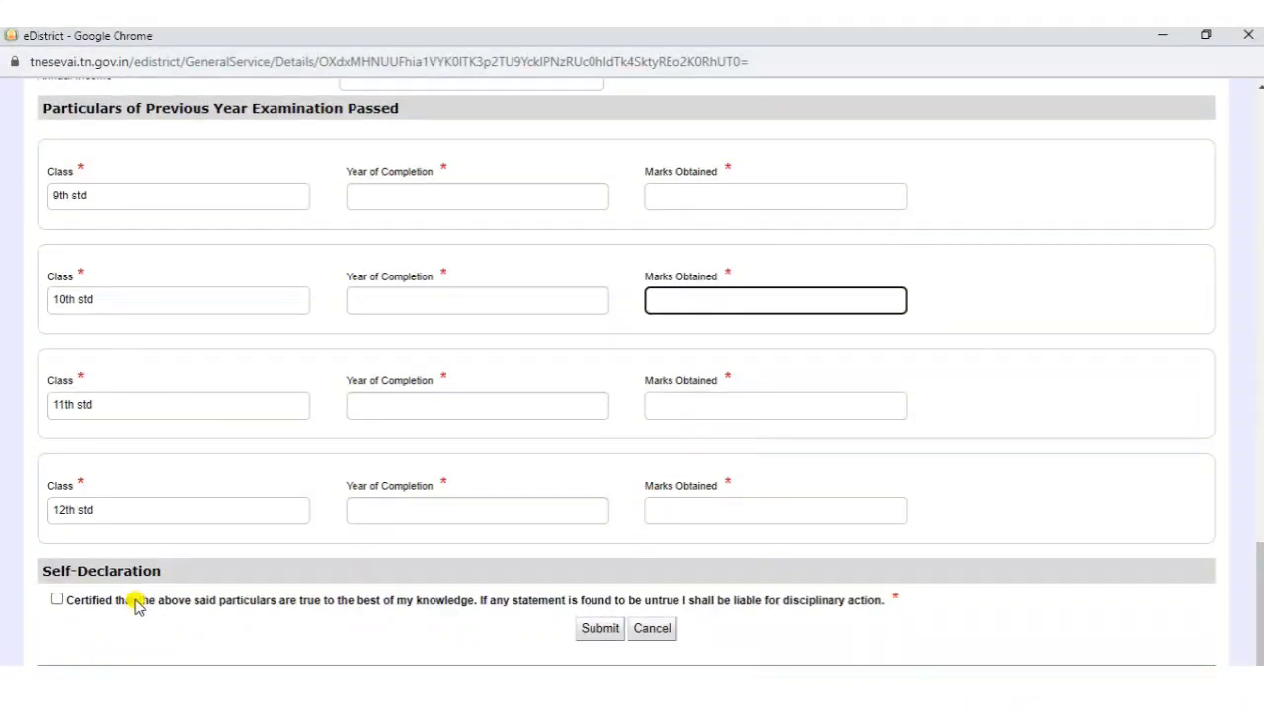
pyautogui.click(57, 599)
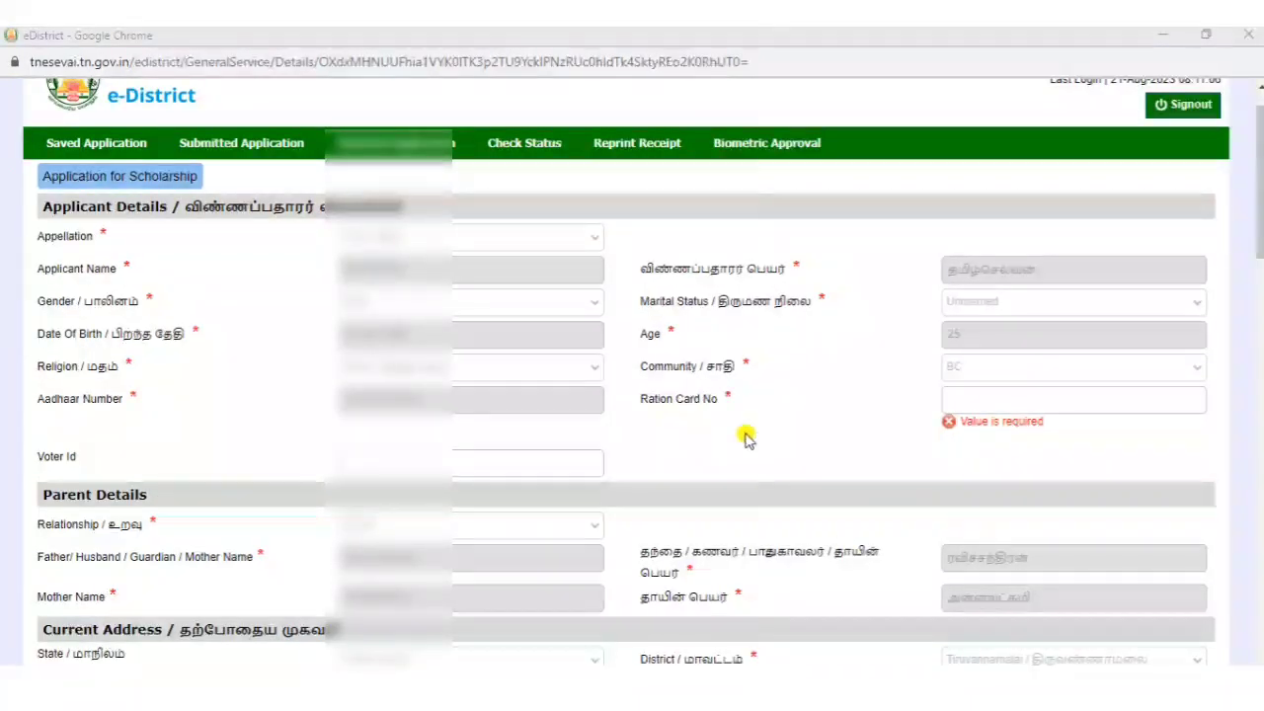
pyautogui.click(1059, 393)
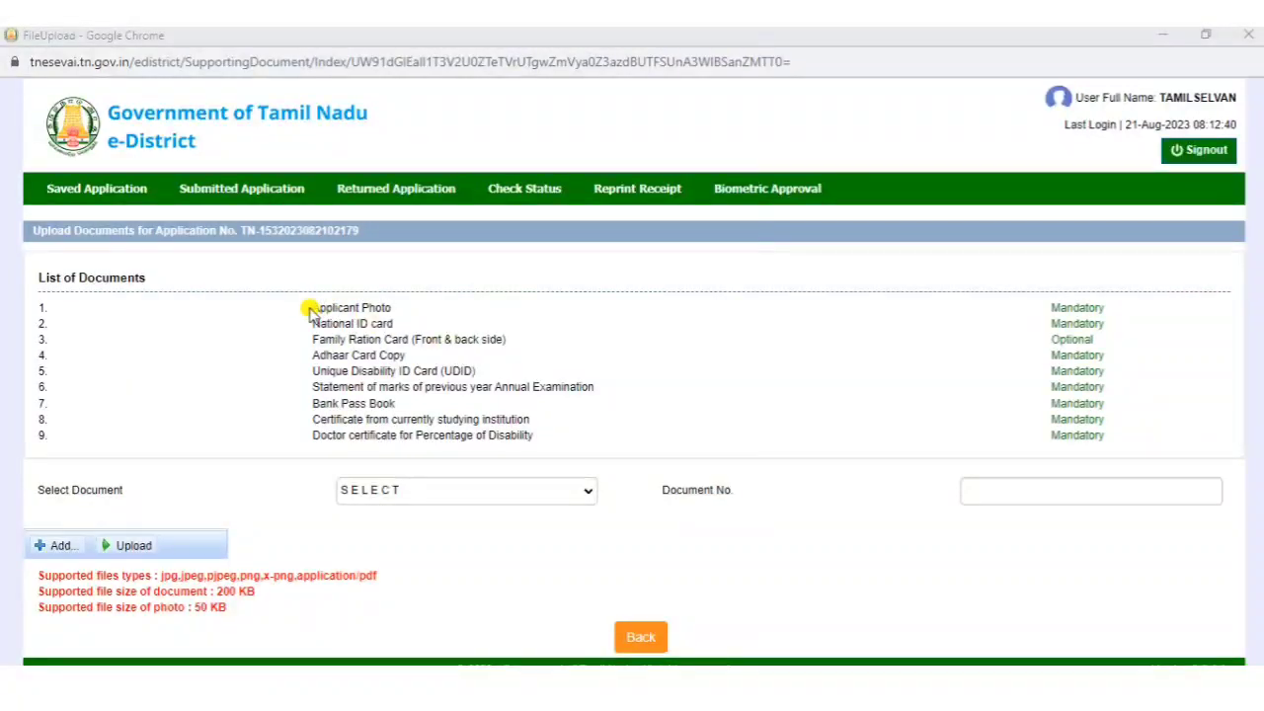
# - Upload the Applicant Photo as a supporting document with document number 1
pyautogui.click(407, 492)
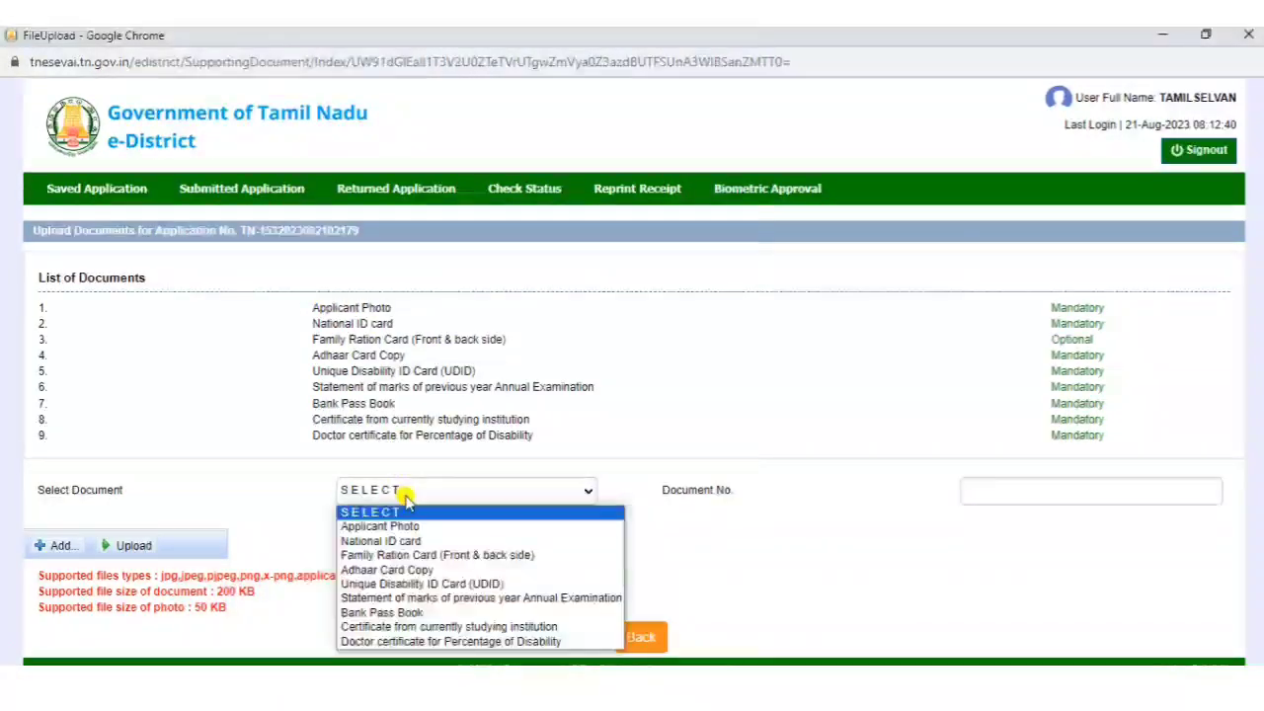
pyautogui.click(405, 526)
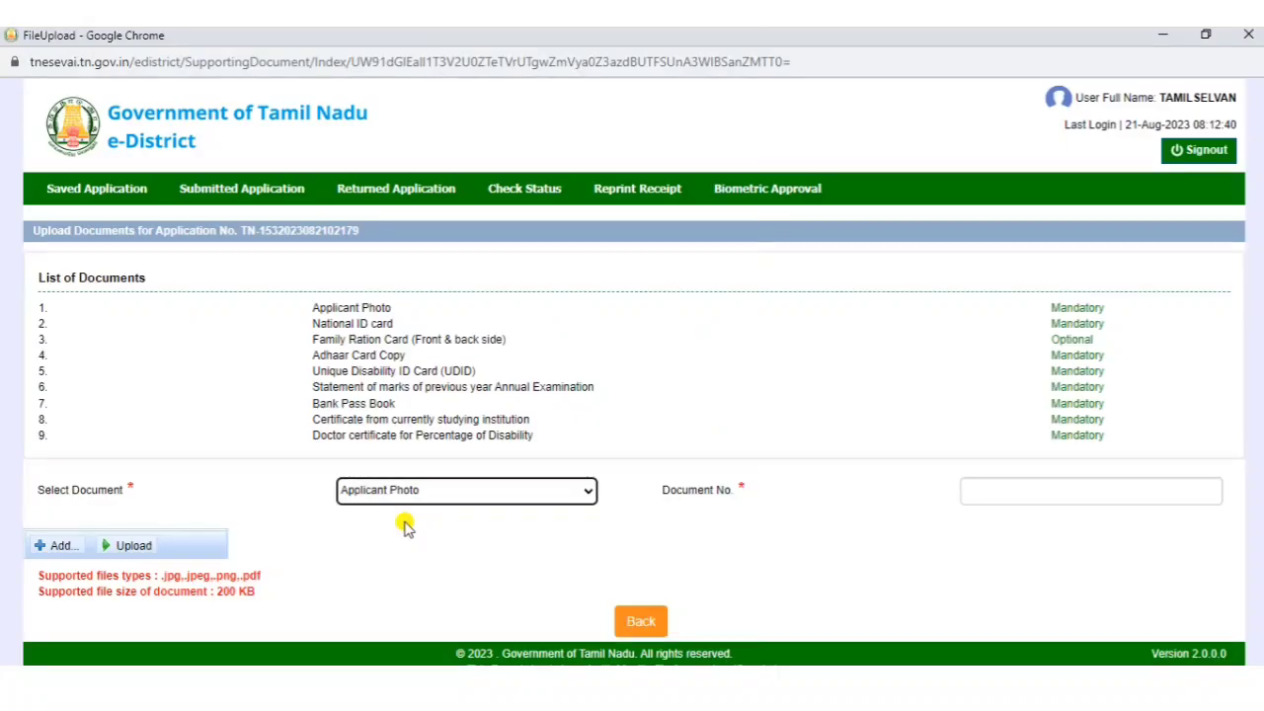
pyautogui.click(1072, 492)
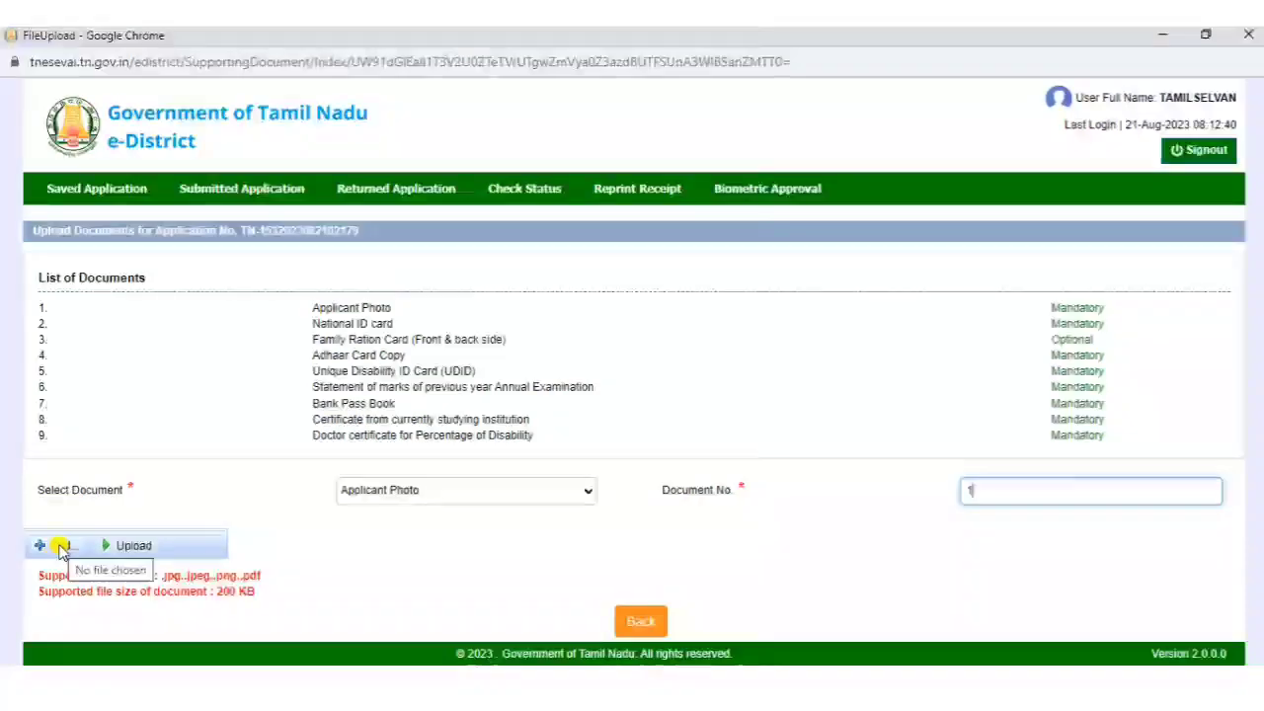
pyautogui.click(128, 549)
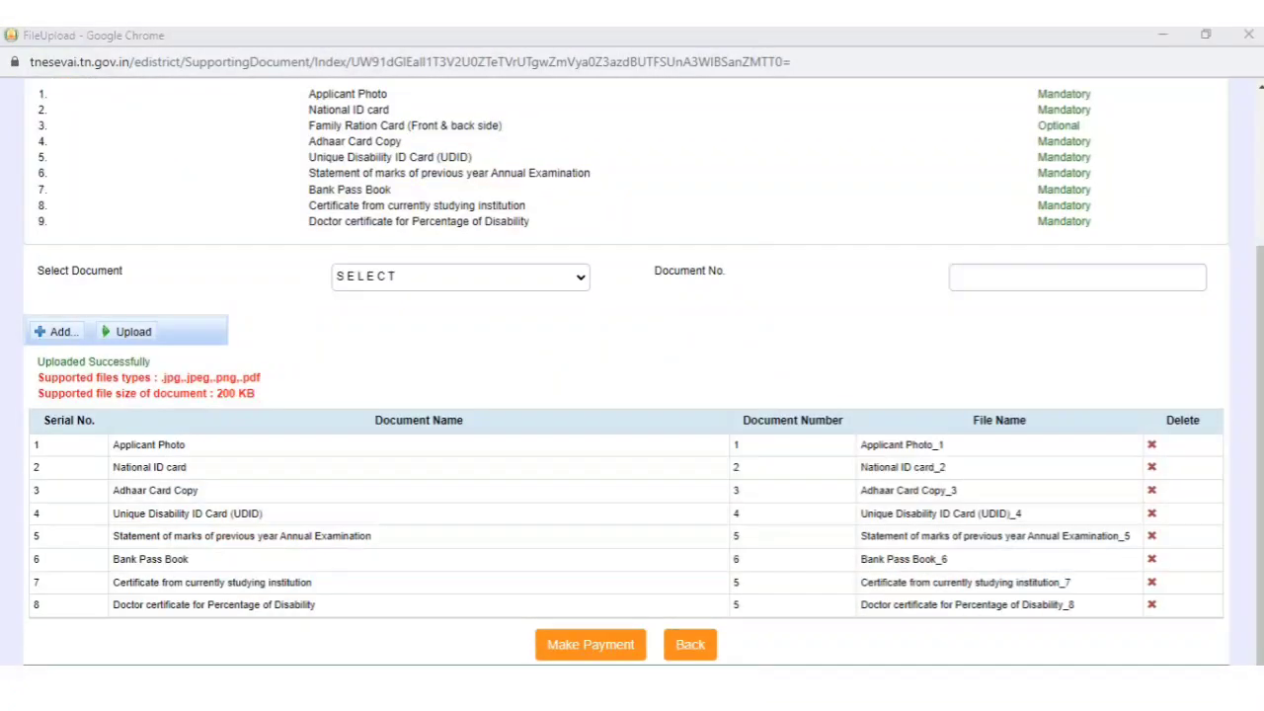
# - Proceed to payment for the scholarship application, confirm the payment and agree to the Terms and Conditions
pyautogui.click(577, 647)
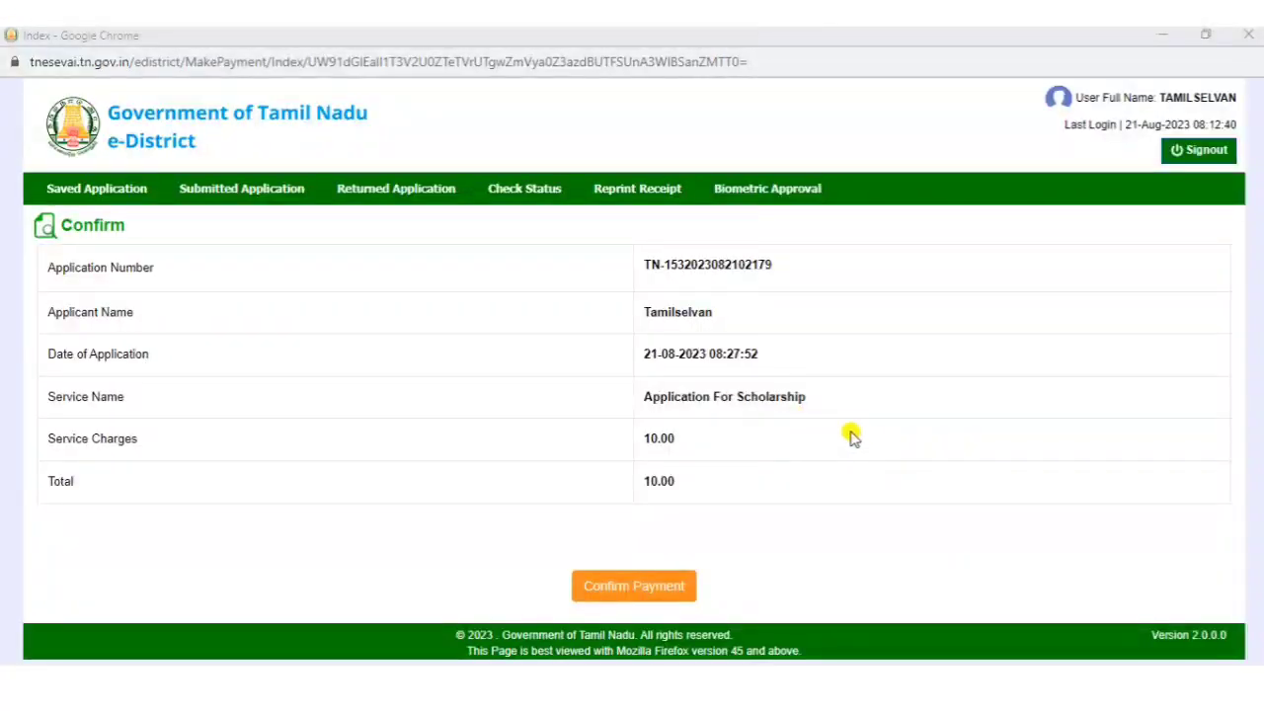
pyautogui.click(688, 586)
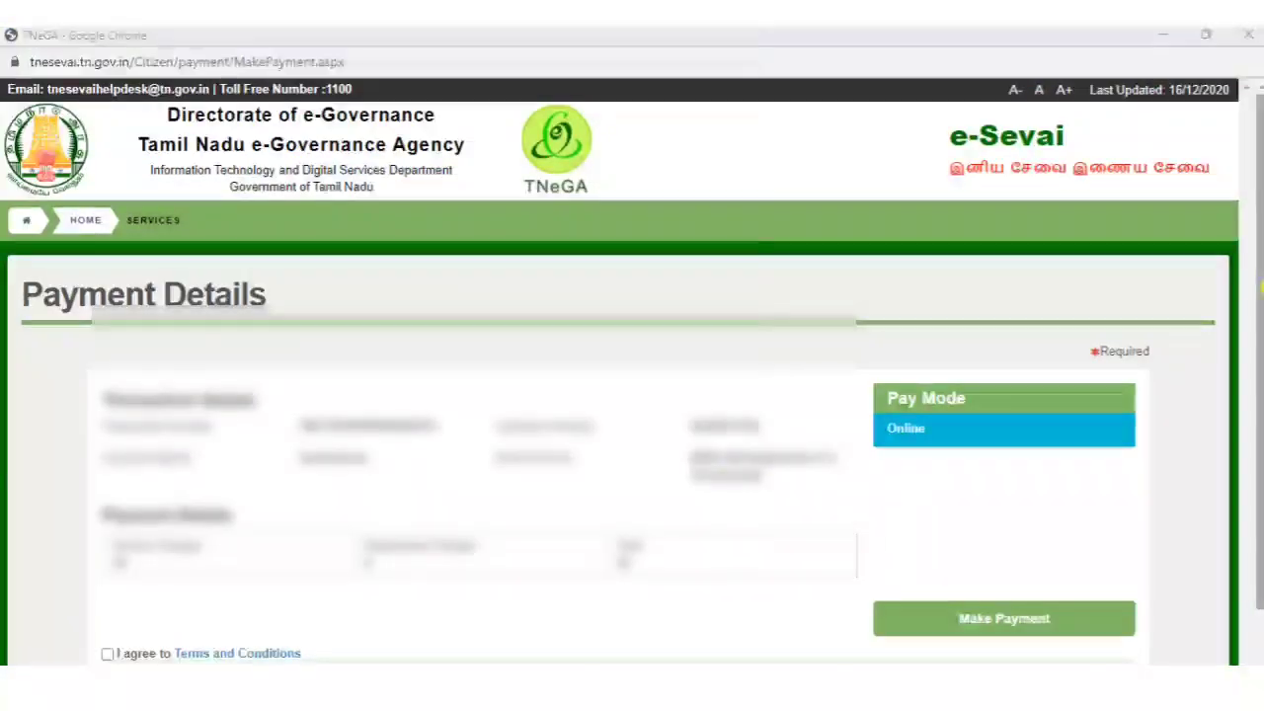
pyautogui.scroll(-1, 592, 415)
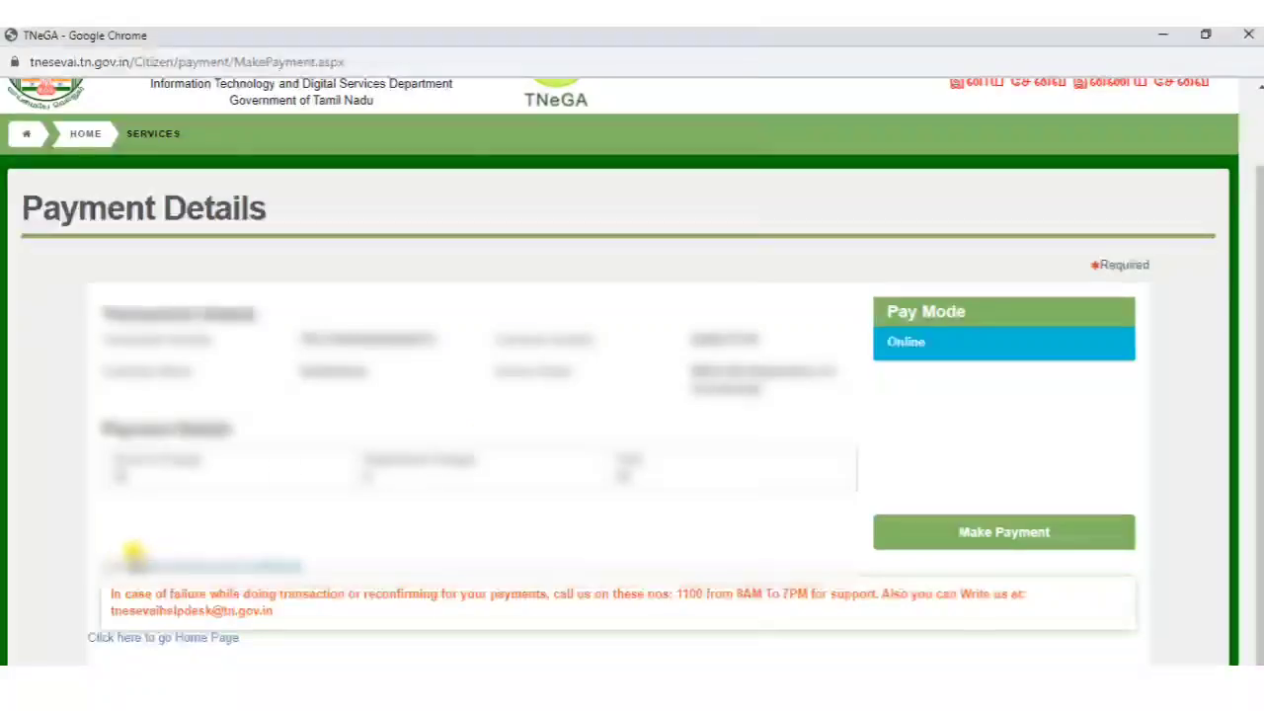
pyautogui.click(109, 567)
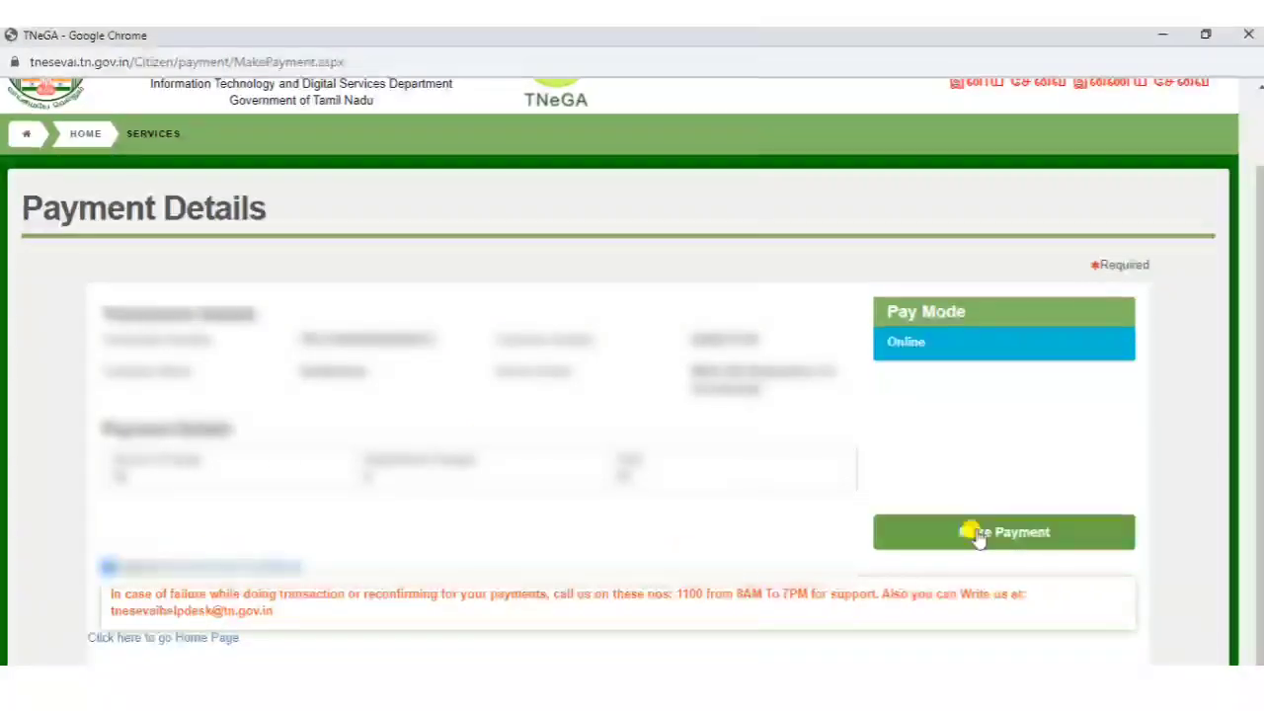